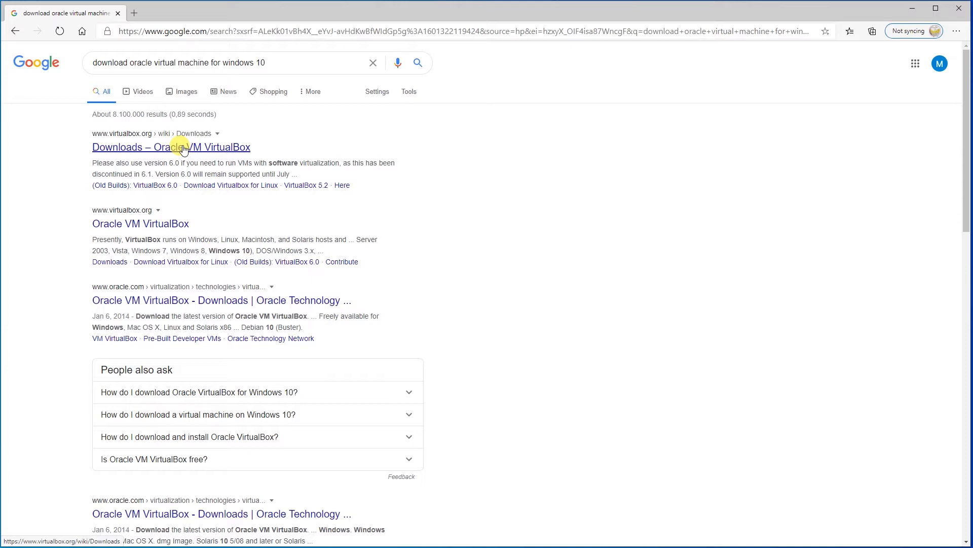
# Open the VirtualBox website from the search results and go to the VirtualBox 6.1 download page
pyautogui.click(200, 155)
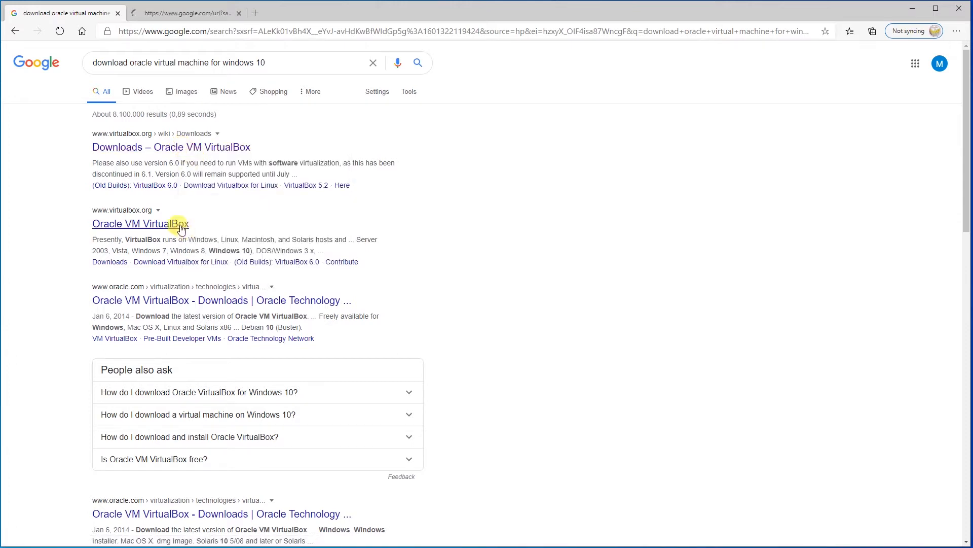
pyautogui.click(182, 228)
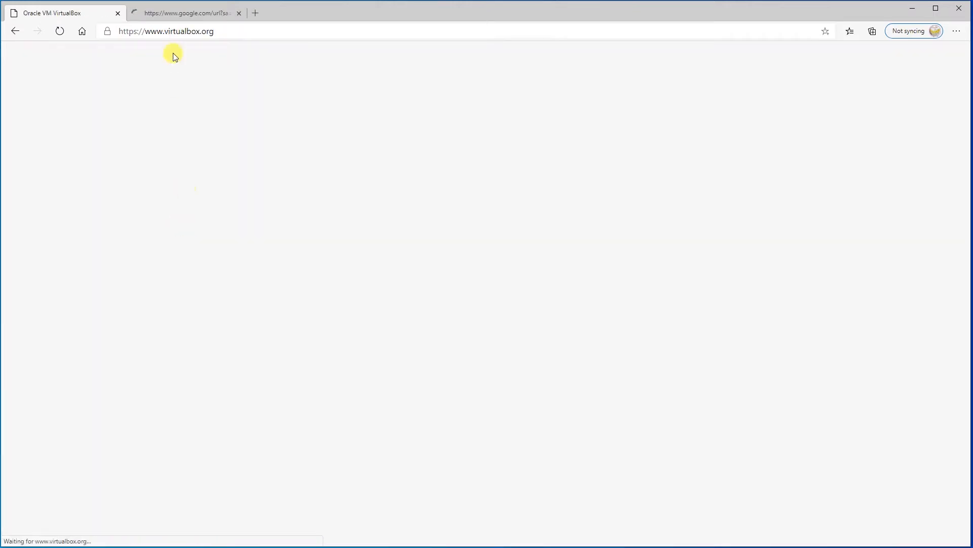
pyautogui.click(197, 14)
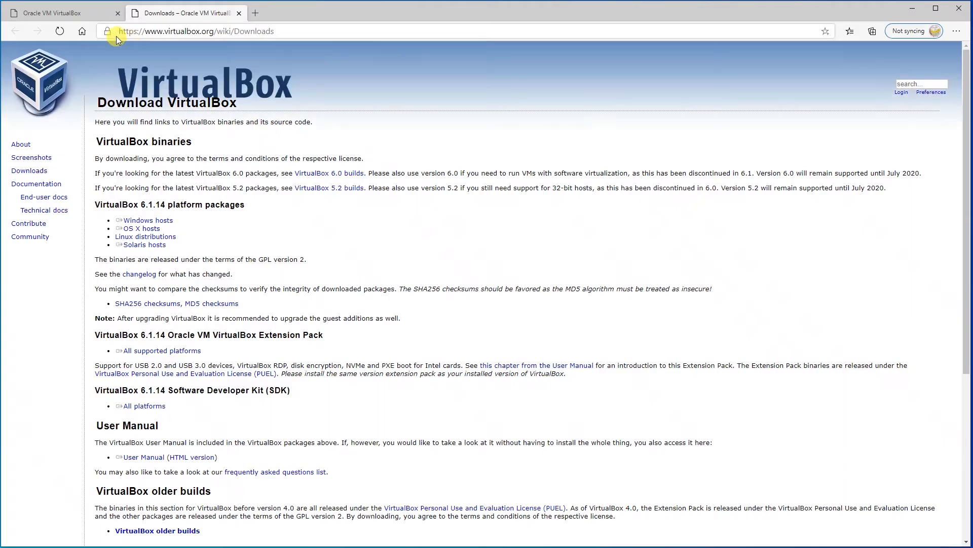
pyautogui.click(81, 13)
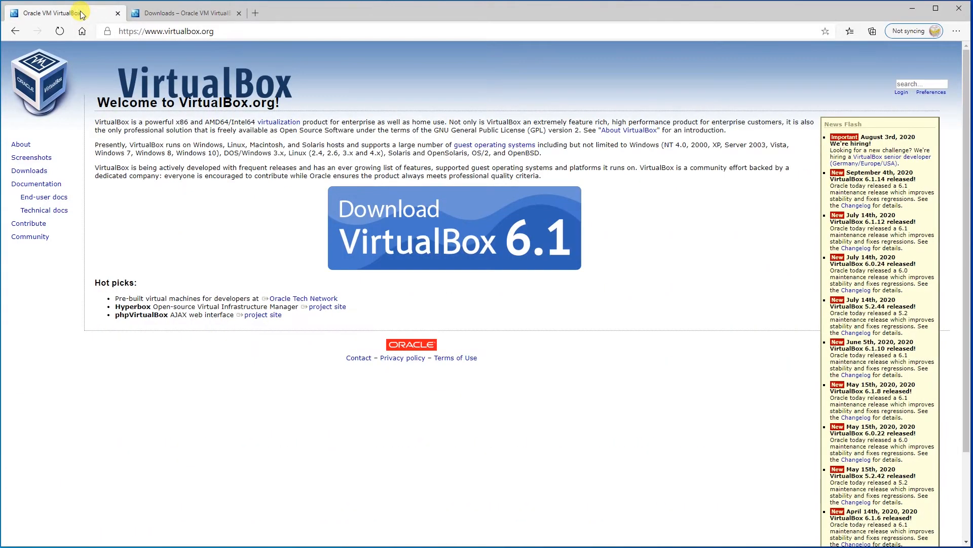
pyautogui.click(239, 13)
pyautogui.click(429, 268)
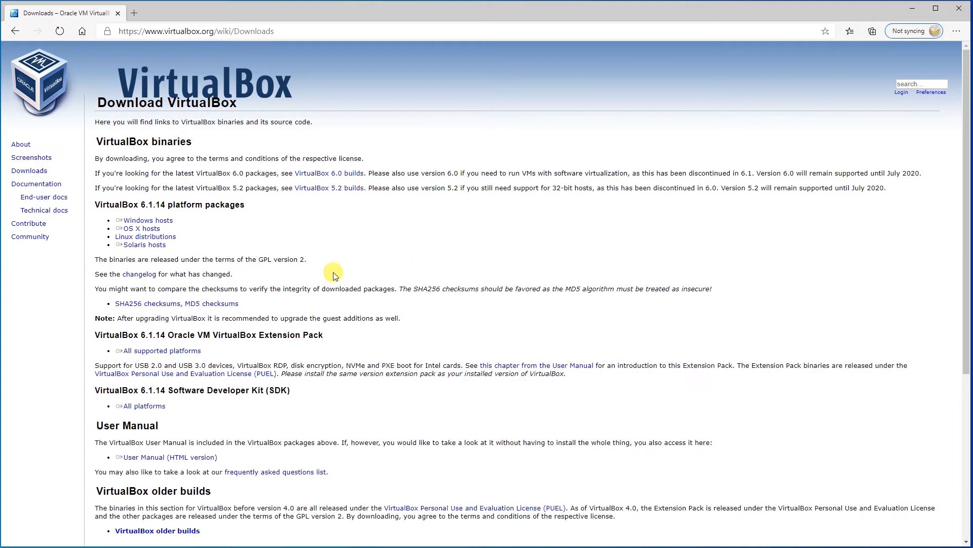
# Download the VirtualBox 6.1.14 platform package for Windows hosts
pyautogui.click(127, 220)
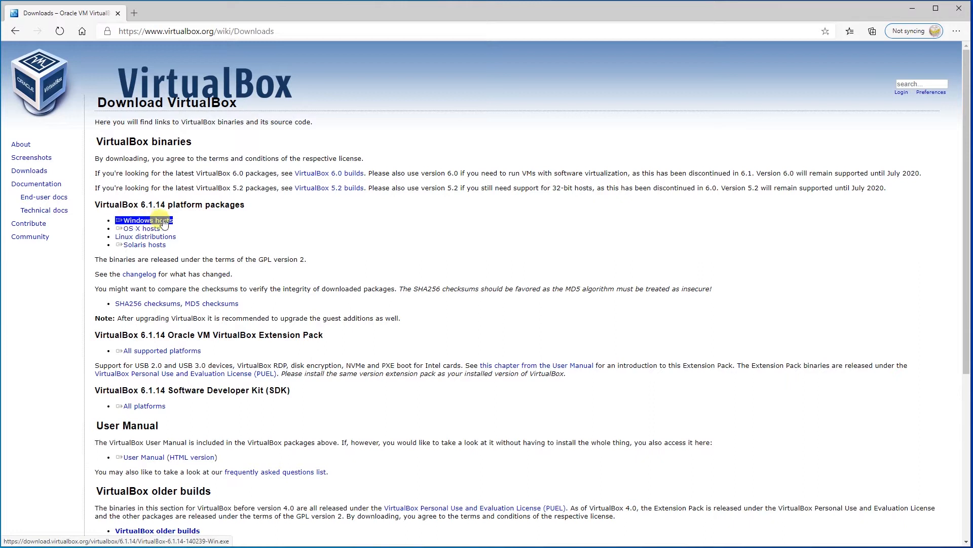
pyautogui.click(152, 229)
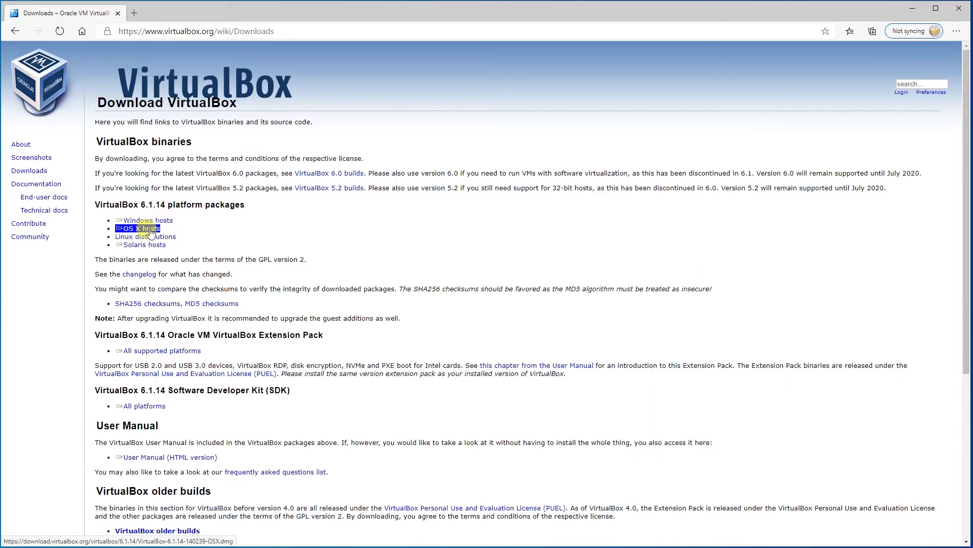
pyautogui.click(161, 238)
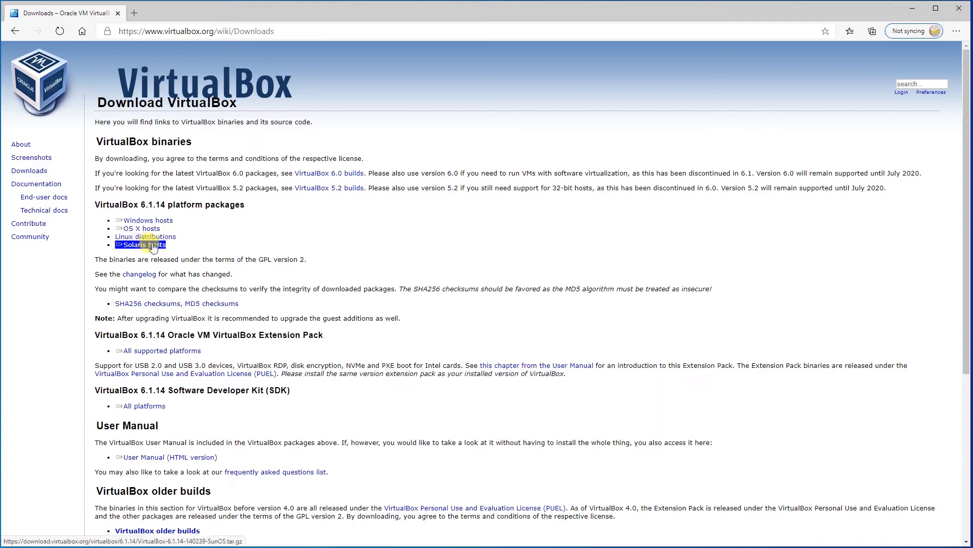
pyautogui.click(158, 222)
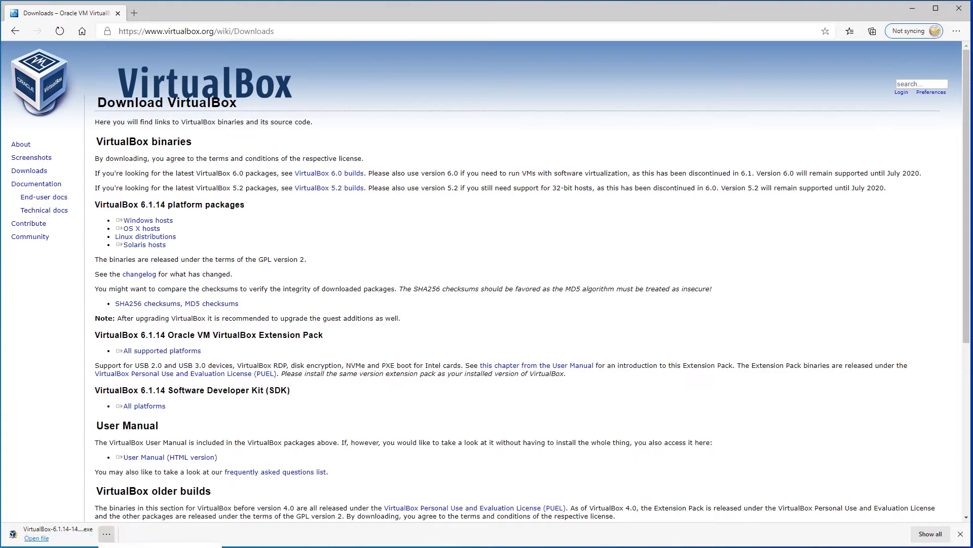
# Install Oracle VM VirtualBox 6.1.14 with the default features and shortcuts, and start it when setup finishes
pyautogui.click(147, 547)
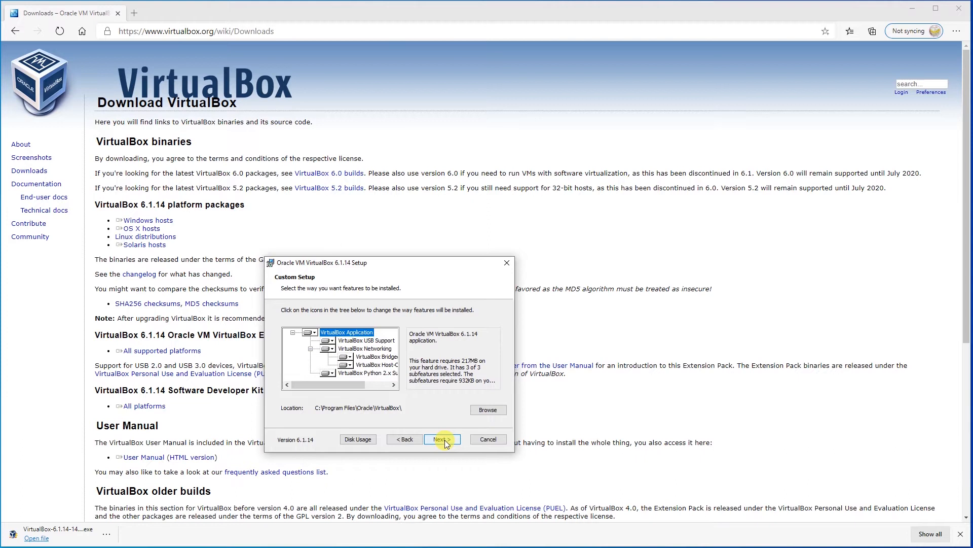
pyautogui.click(443, 439)
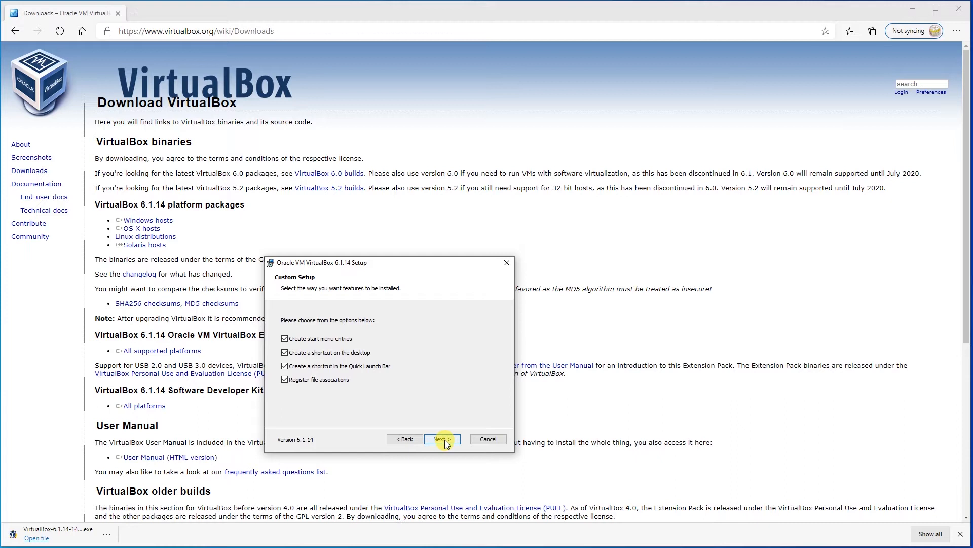
pyautogui.click(445, 440)
pyautogui.click(445, 439)
pyautogui.click(443, 439)
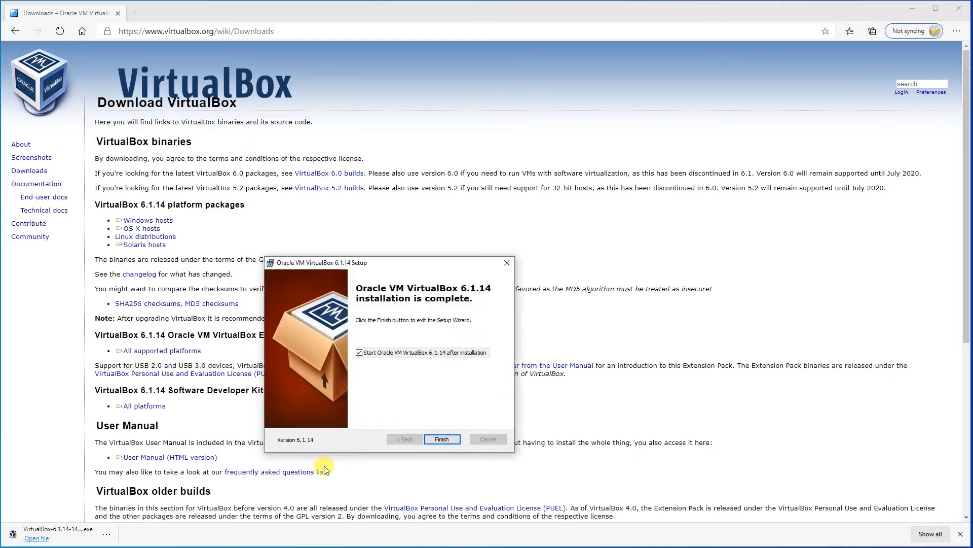
pyautogui.click(440, 439)
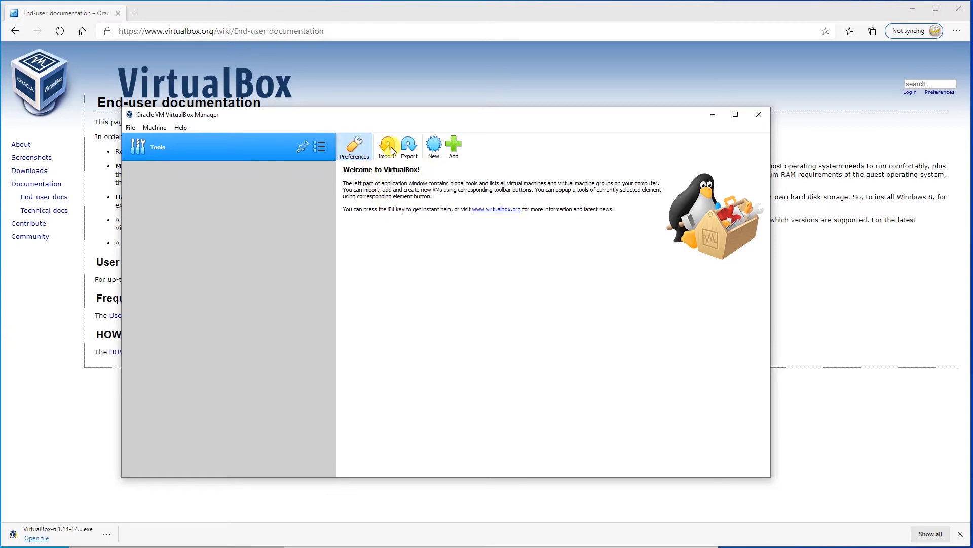
# Begin a new virtual machine named Raspberry Pi with the operating system type Linux
pyautogui.click(433, 145)
pyautogui.write('Raspberry Pi')
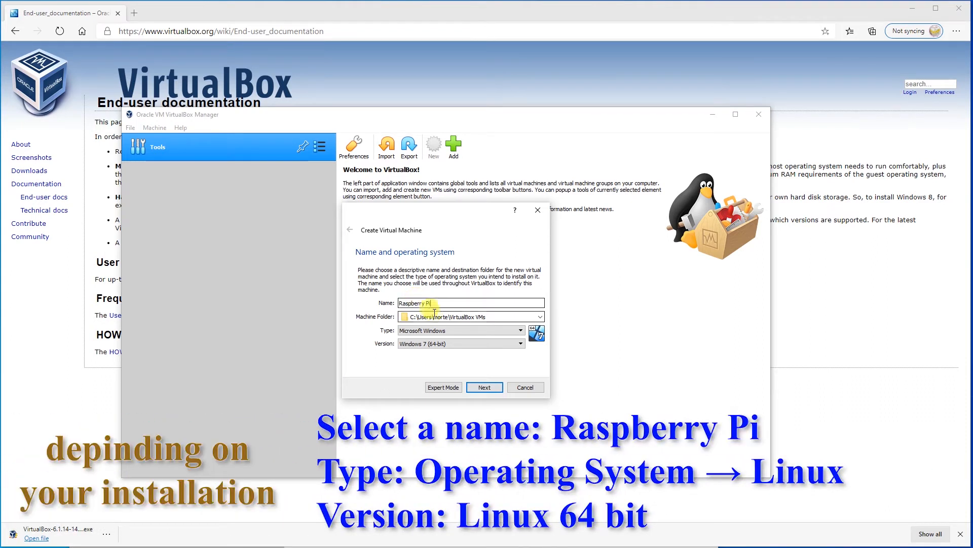
pyautogui.click(439, 331)
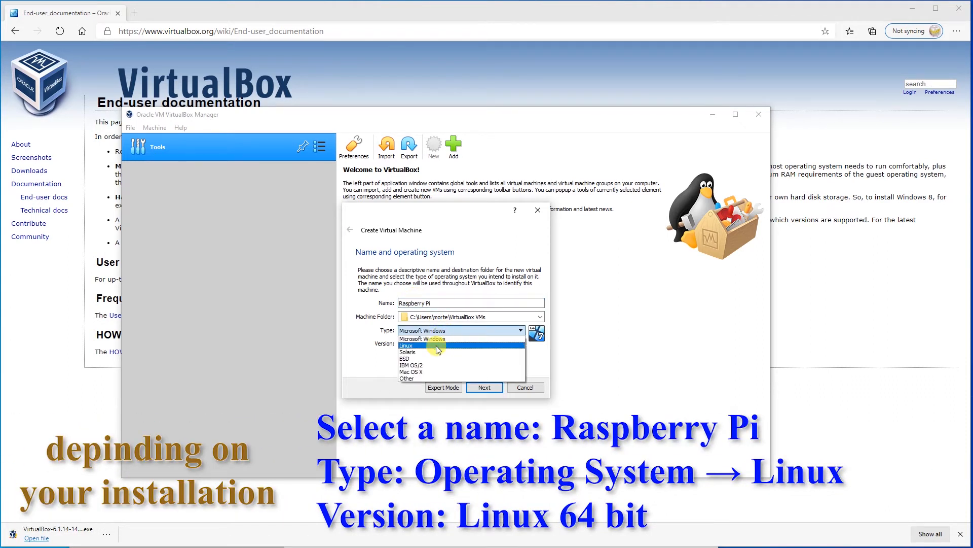
pyautogui.click(437, 345)
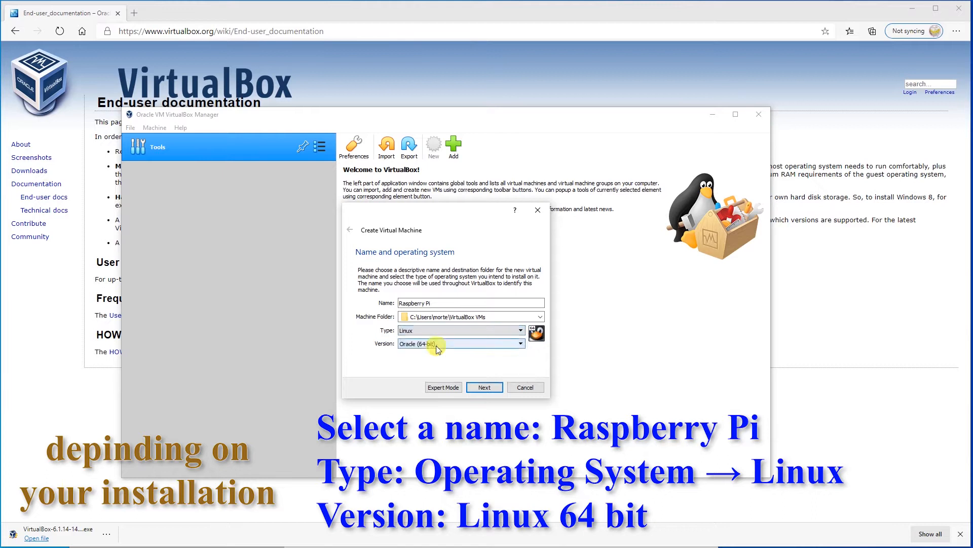
# Set the virtual machine's version to Other Linux (64-bit) and continue to the memory size
pyautogui.click(437, 344)
pyautogui.scroll(1, 455, 365)
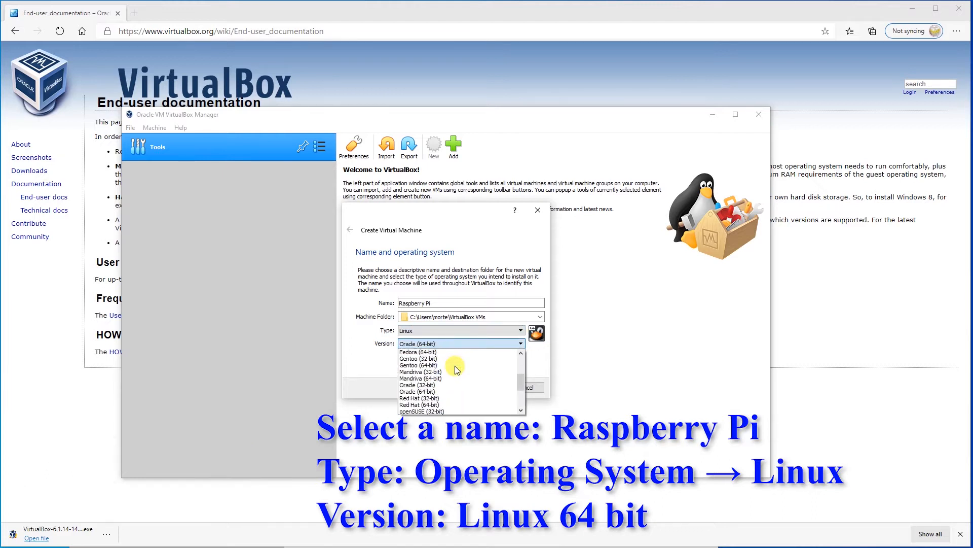
pyautogui.scroll(1, 457, 370)
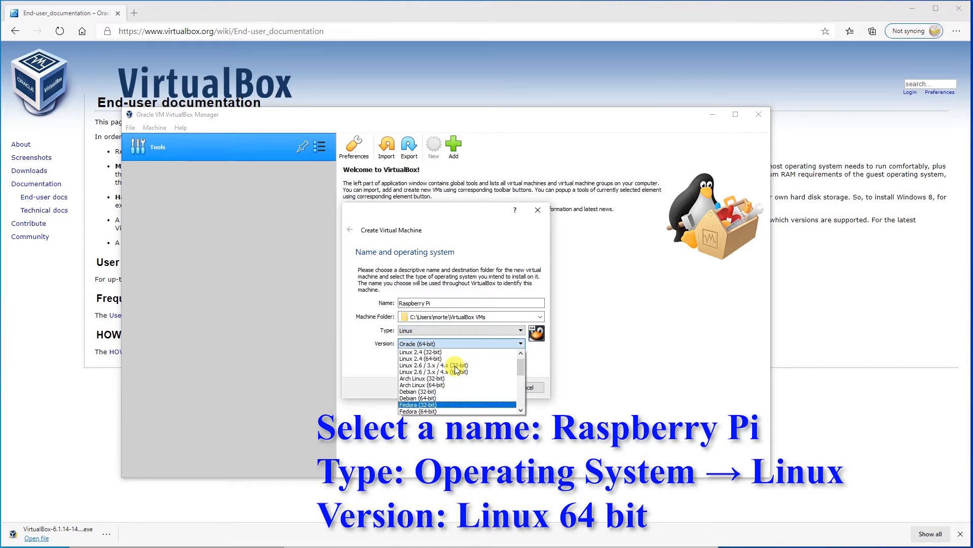
pyautogui.scroll(1, 456, 370)
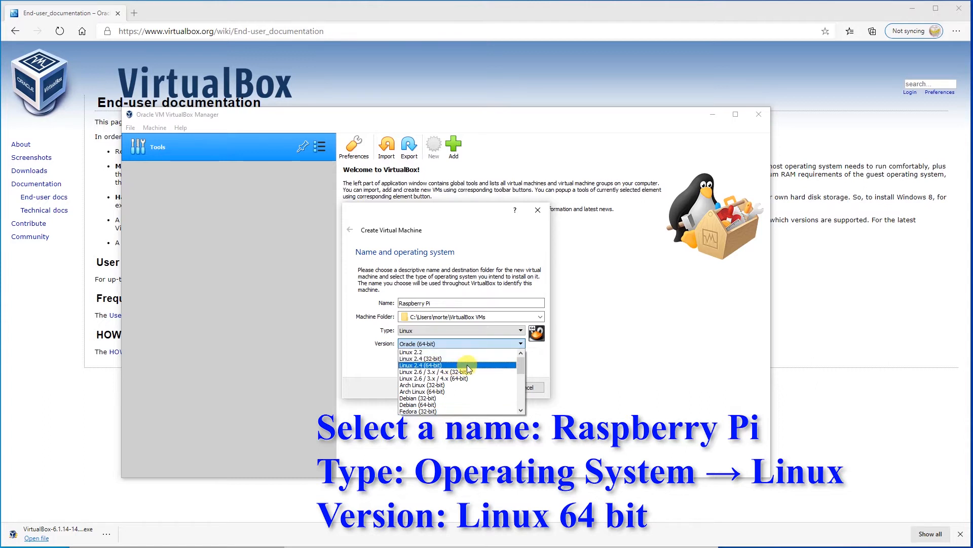
pyautogui.scroll(-3, 467, 364)
pyautogui.scroll(-1, 467, 369)
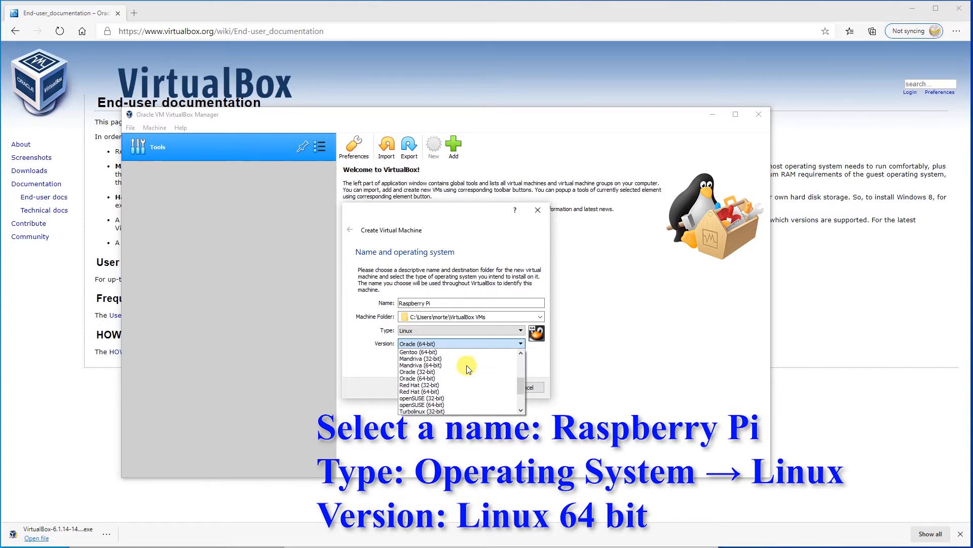
pyautogui.scroll(-1, 467, 369)
pyautogui.scroll(-1, 466, 369)
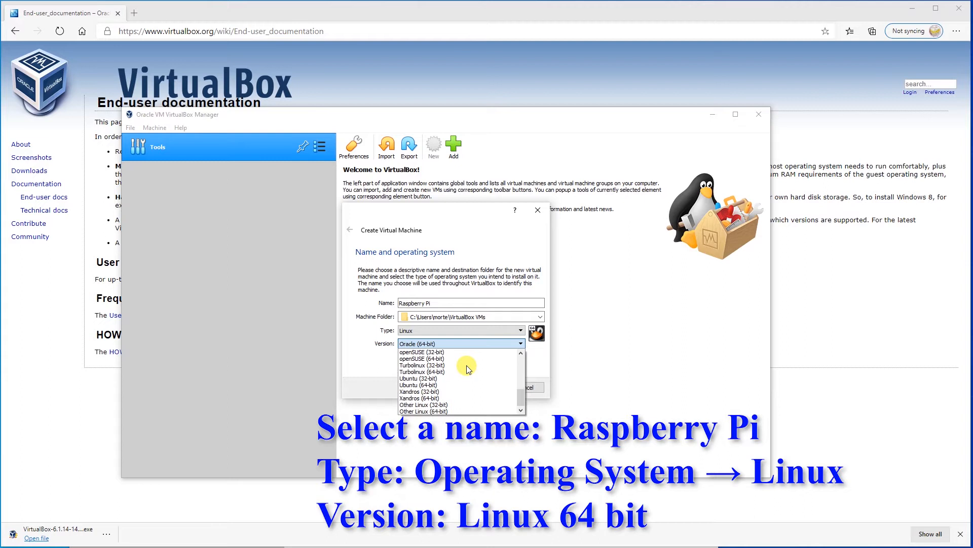
pyautogui.scroll(2, 465, 367)
pyautogui.scroll(-2, 464, 405)
pyautogui.click(463, 411)
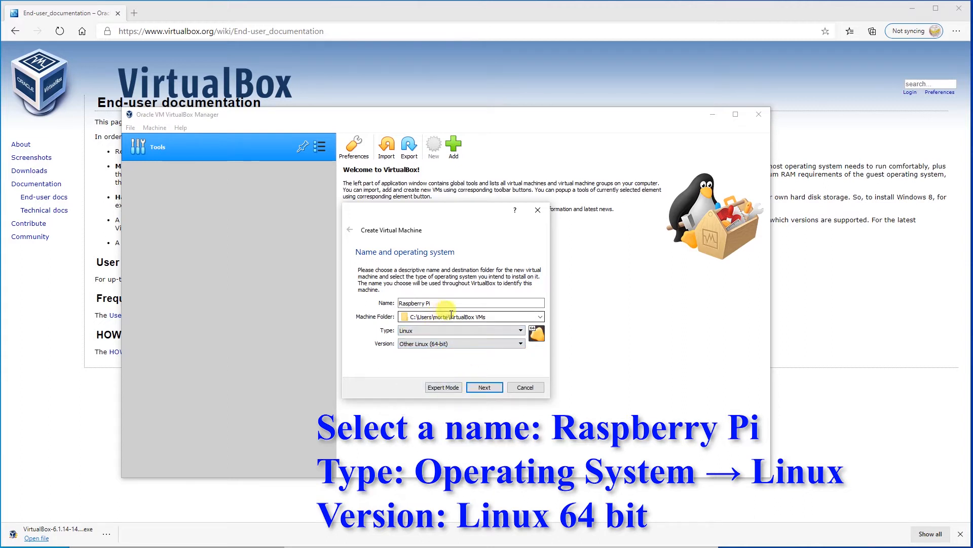
pyautogui.click(495, 386)
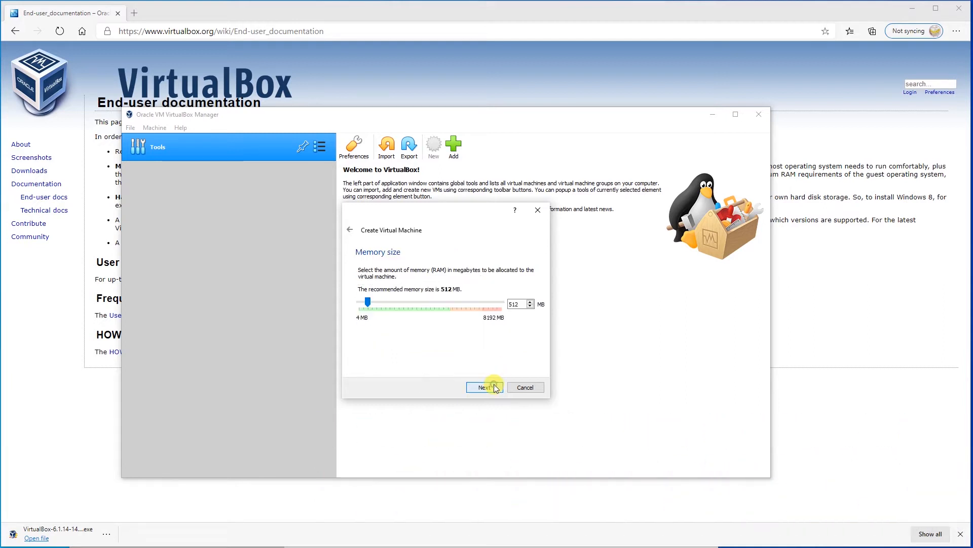
# Allocate 4096 MB of memory and choose a new VDI virtual hard disk with the default storage type
pyautogui.moveTo(367, 302); pyautogui.dragTo(430, 302)
pyautogui.click(488, 386)
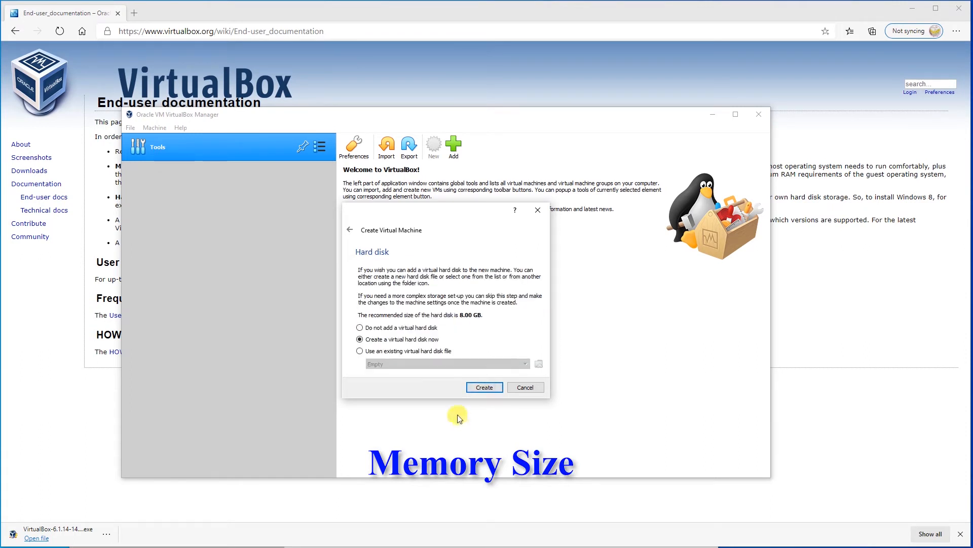
pyautogui.click(473, 390)
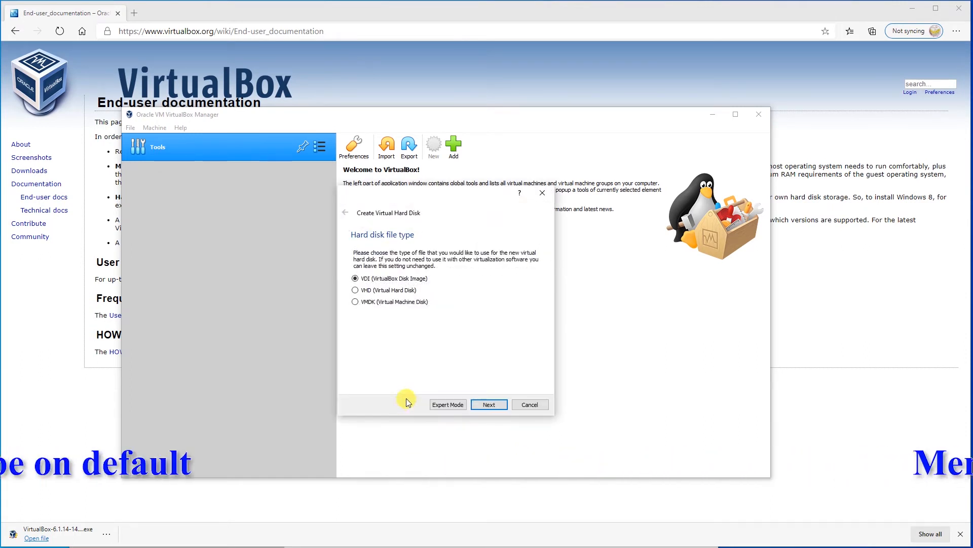
pyautogui.click(485, 406)
pyautogui.click(483, 403)
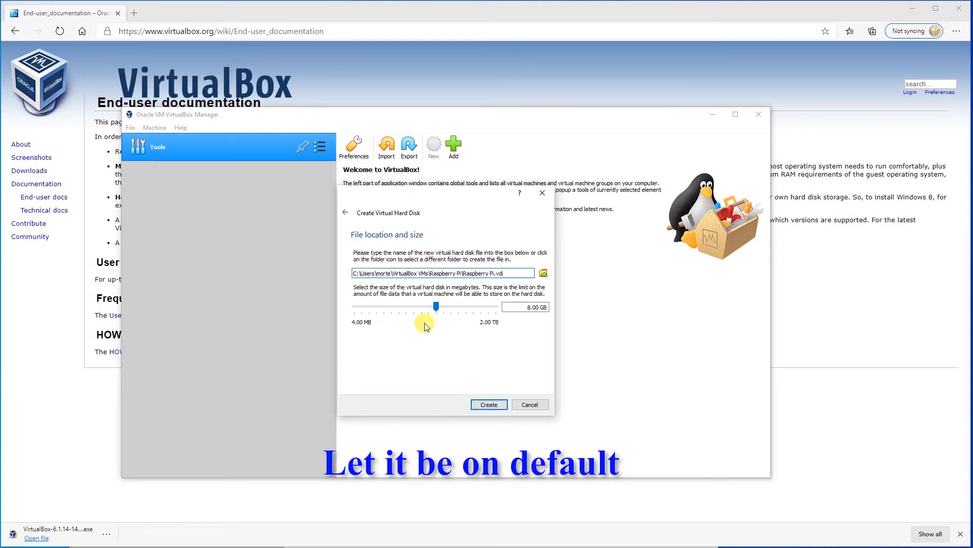
# Set the virtual hard disk size to 40 GB and create the disk
pyautogui.click(525, 306)
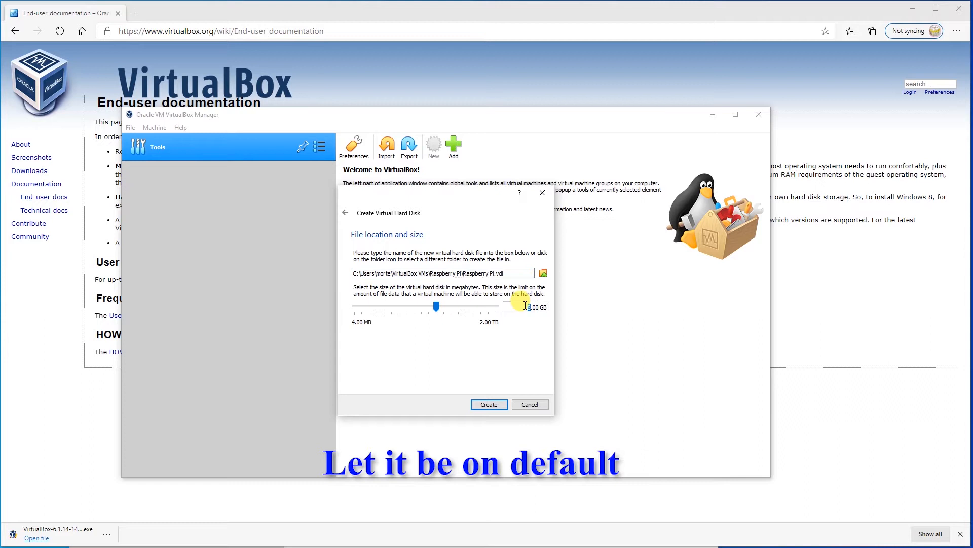
pyautogui.write('30')
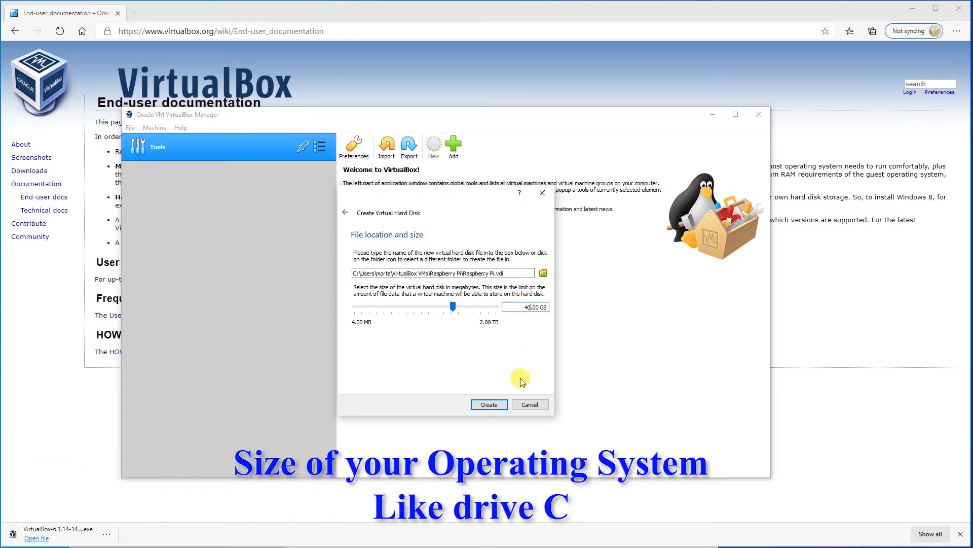
pyautogui.click(489, 404)
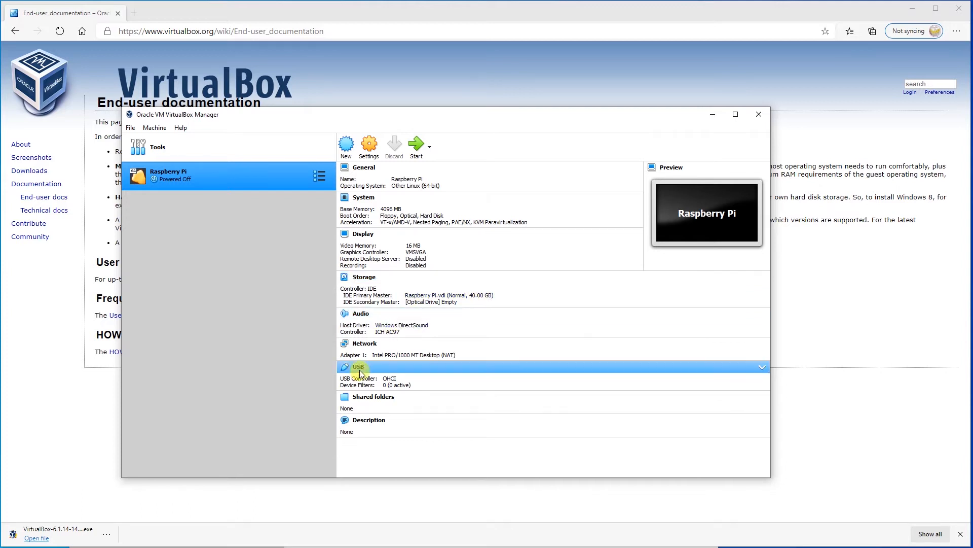
# Open the Raspberry Pi machine's settings and review its General options, including Basic, Advanced, Description and Disk Encryption
pyautogui.click(369, 146)
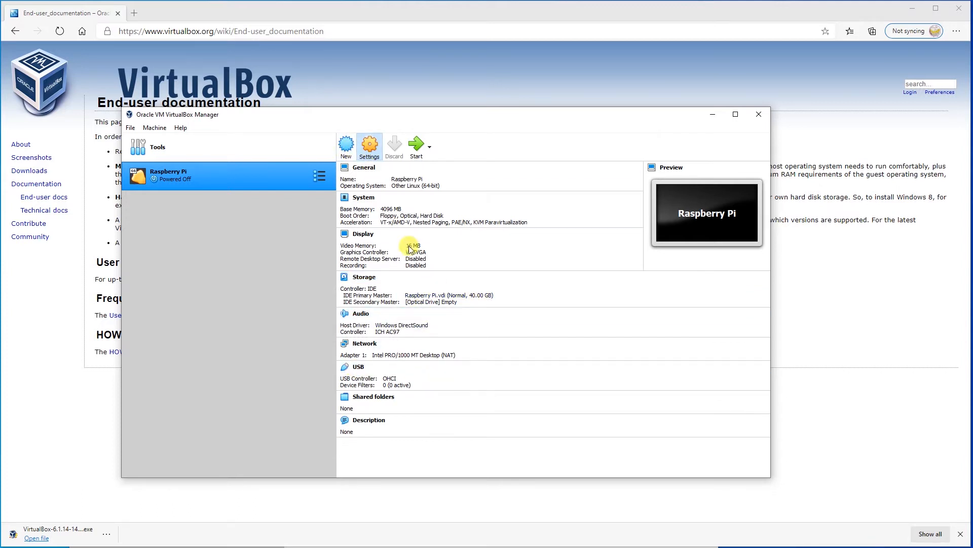
pyautogui.moveTo(413, 160); pyautogui.dragTo(707, 197)
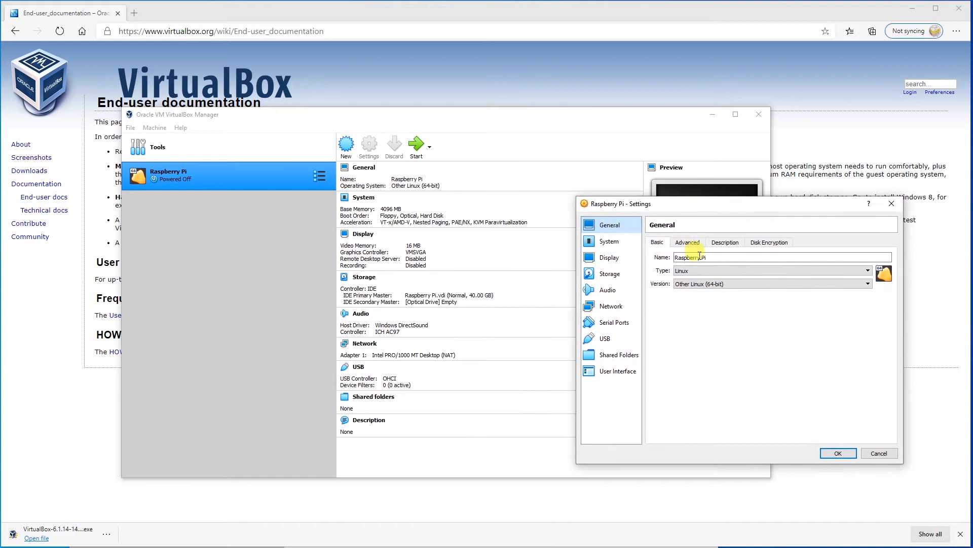
pyautogui.click(688, 243)
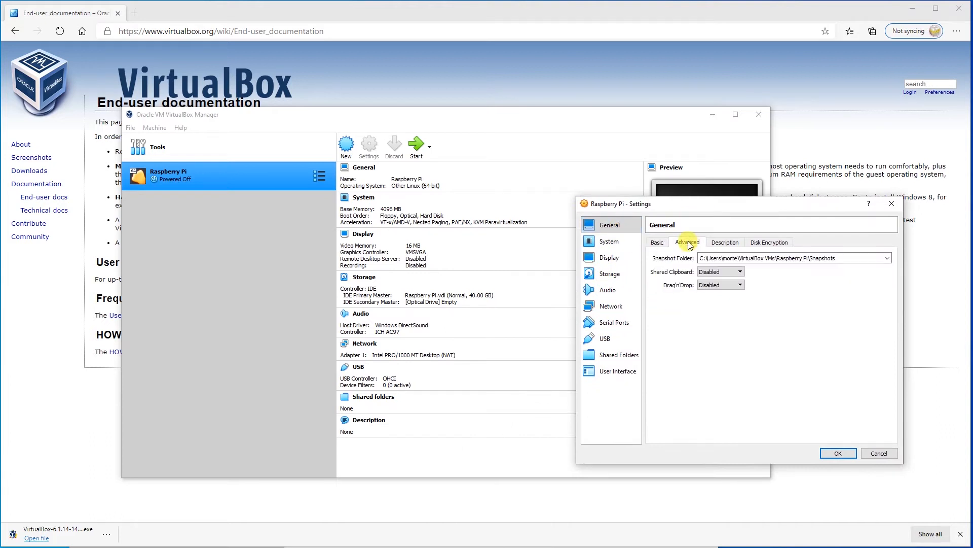
pyautogui.click(722, 243)
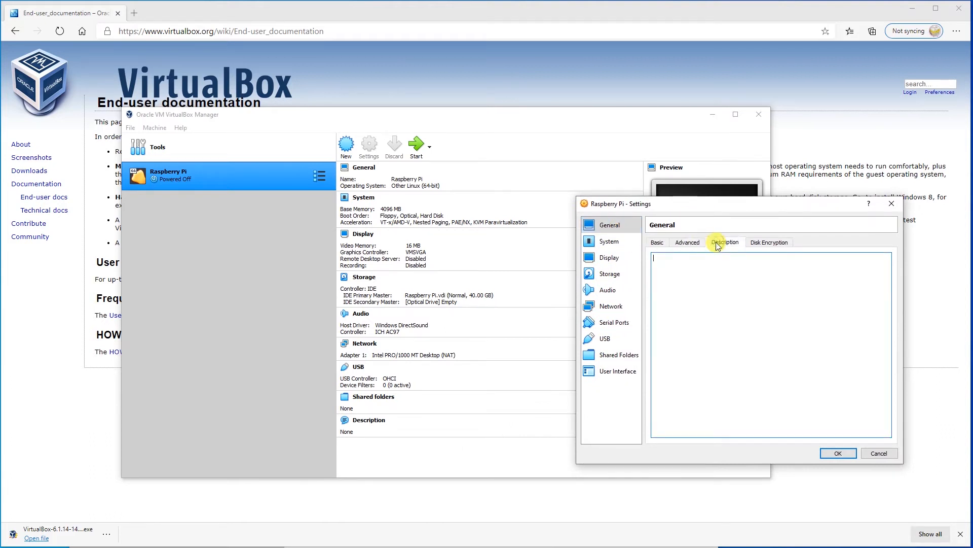
pyautogui.click(770, 243)
pyautogui.click(657, 242)
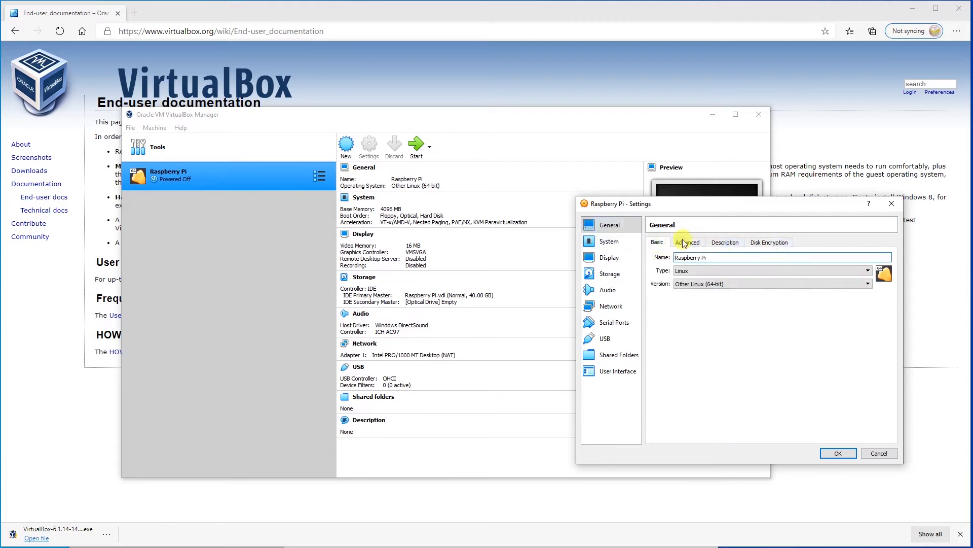
pyautogui.moveTo(712, 257); pyautogui.dragTo(587, 276)
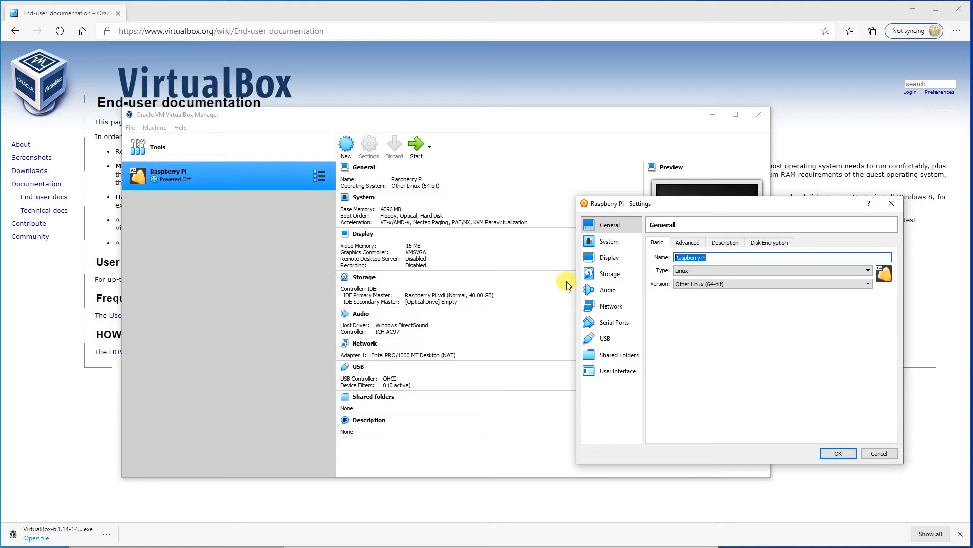
# Exclude Floppy from the boot order in the System motherboard settings and check the available pointing devices
pyautogui.click(615, 244)
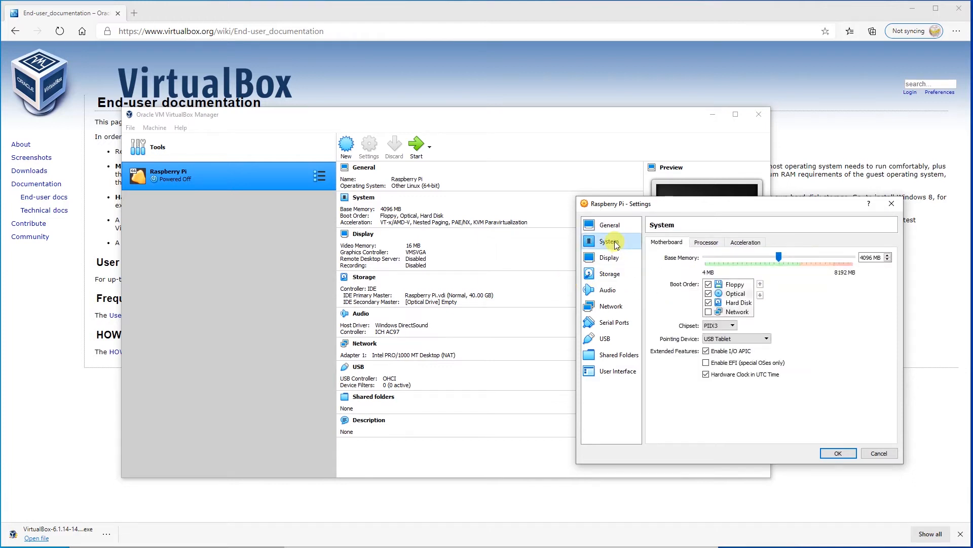
pyautogui.doubleClick(871, 258)
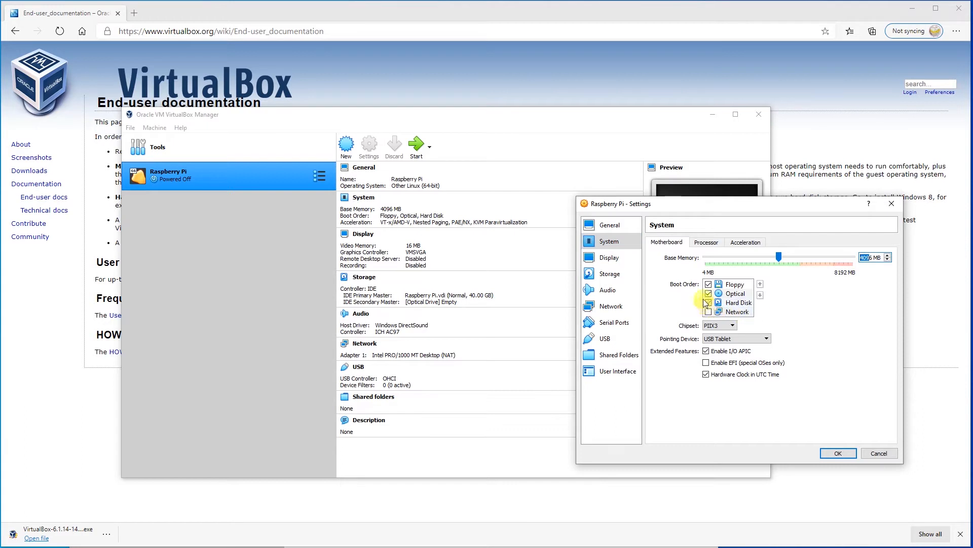
pyautogui.click(709, 285)
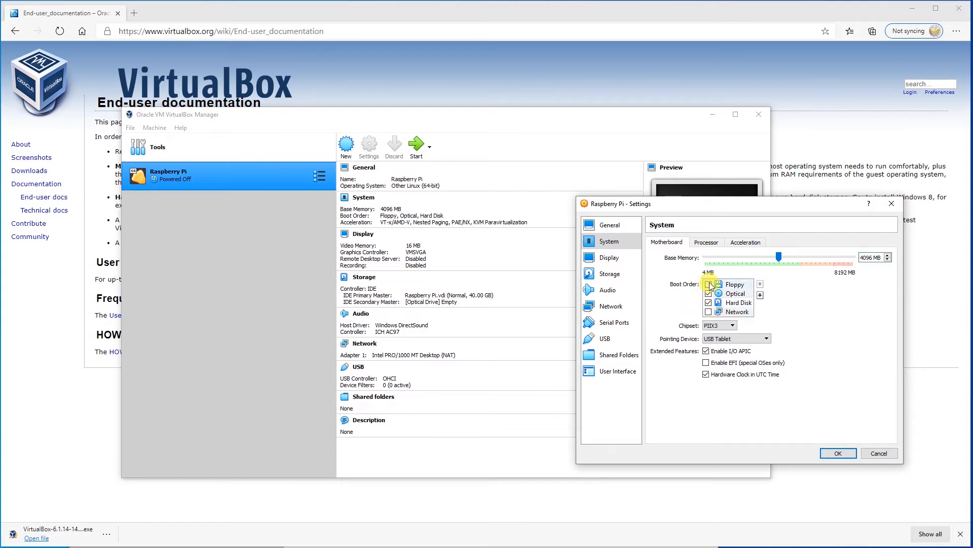
pyautogui.click(758, 338)
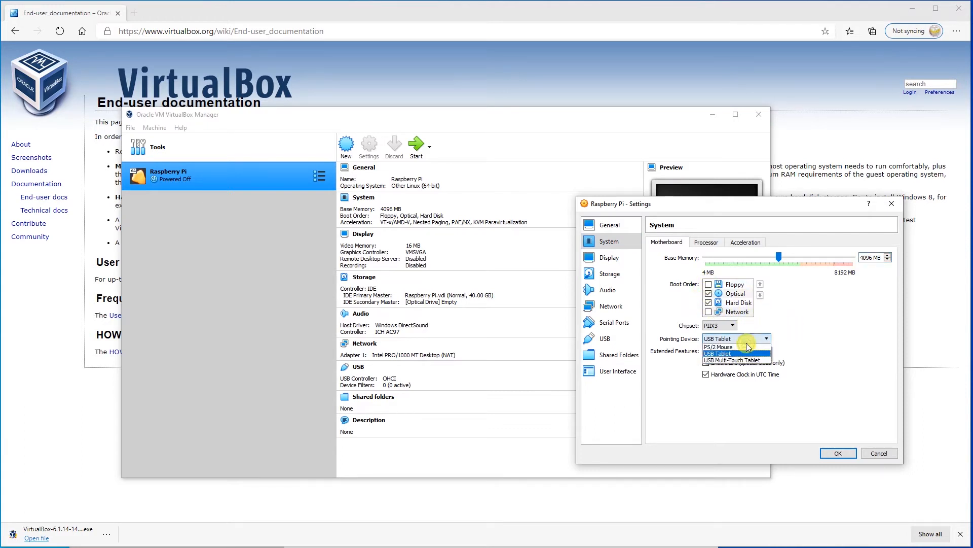
pyautogui.click(695, 271)
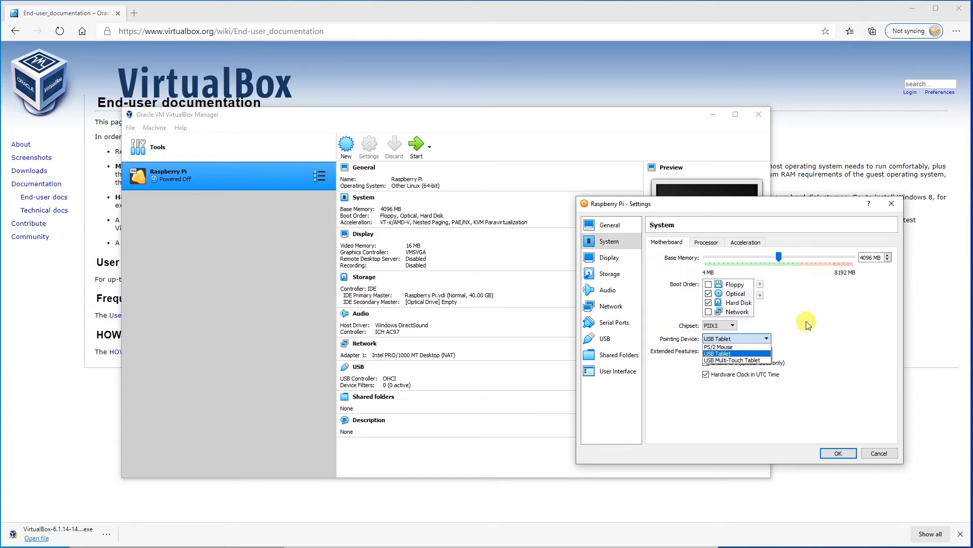
pyautogui.click(804, 322)
pyautogui.click(736, 327)
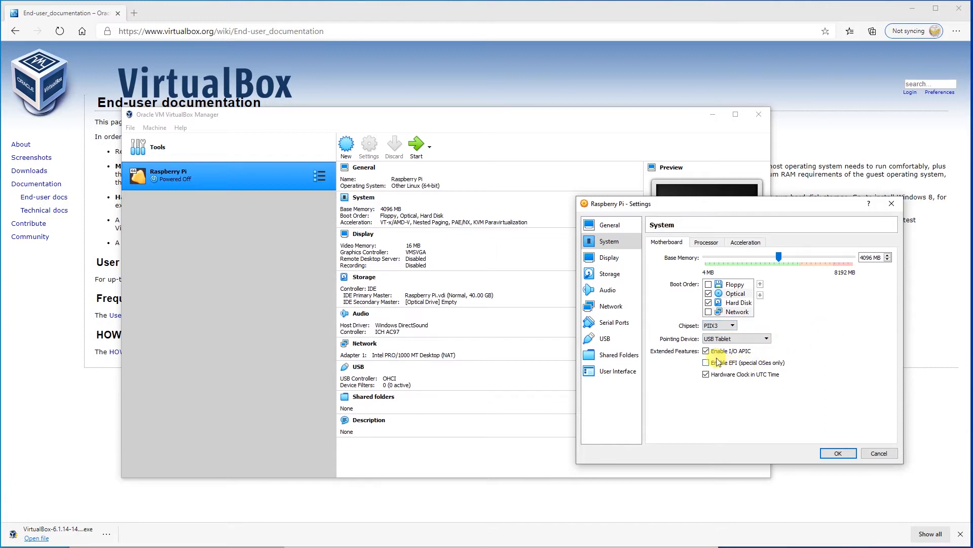
# Set the machine's processor count to 2 and review the Acceleration and Motherboard options
pyautogui.click(707, 242)
pyautogui.moveTo(706, 258); pyautogui.dragTo(756, 257)
pyautogui.doubleClick(869, 257)
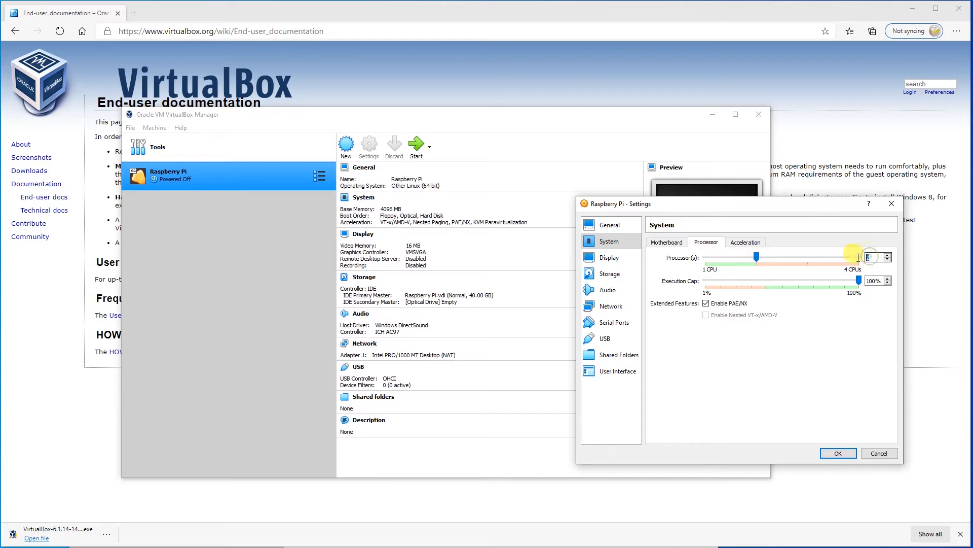
pyautogui.click(762, 242)
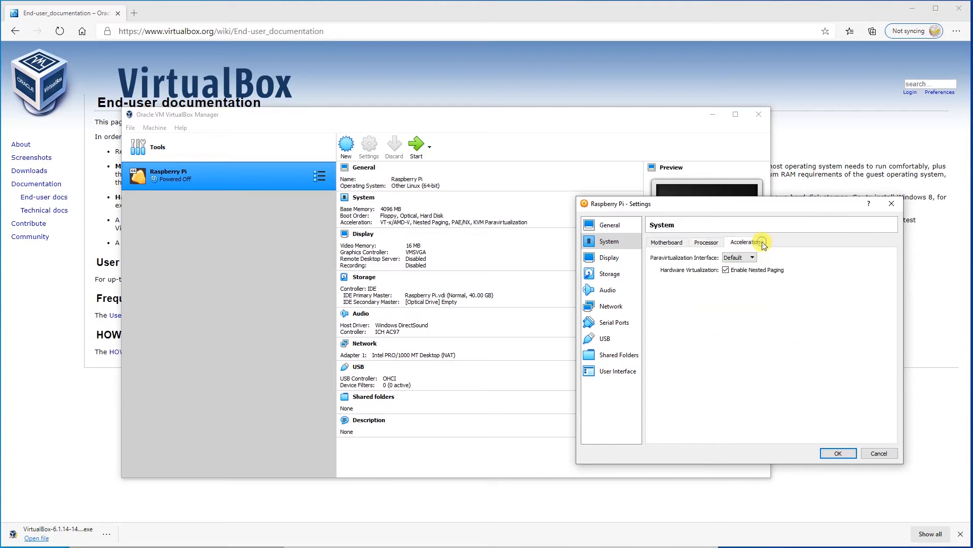
pyautogui.click(662, 243)
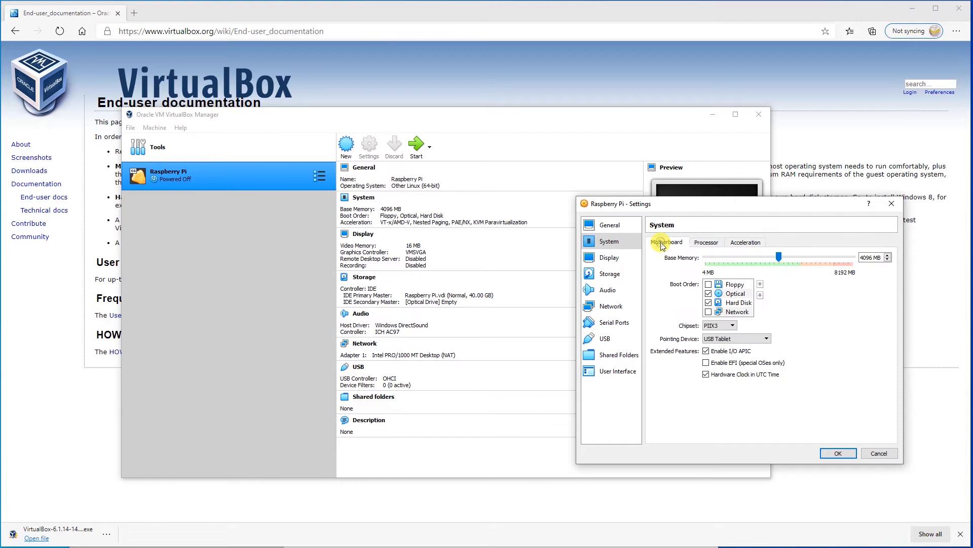
pyautogui.click(708, 243)
pyautogui.click(674, 243)
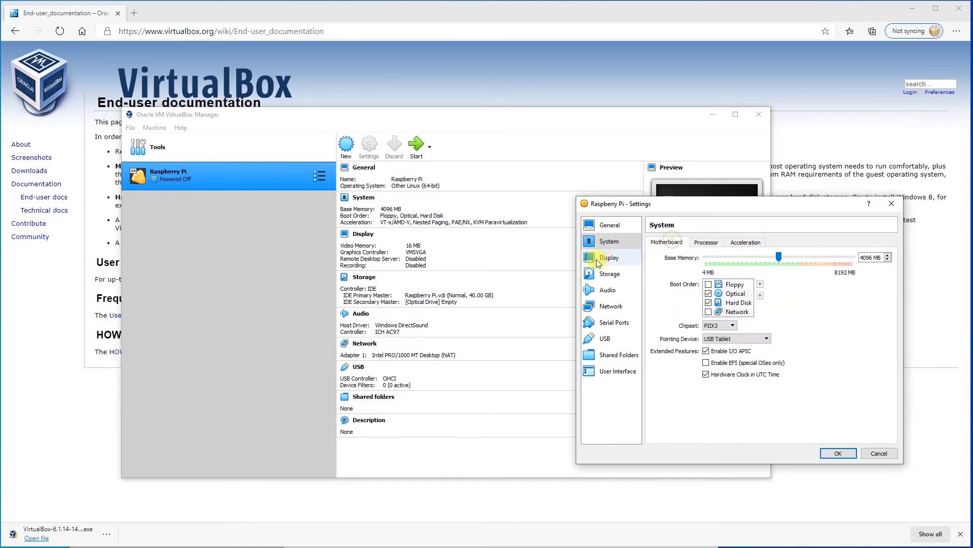
# Set the display's video memory to 128 MB and review the Remote Display and Recording options
pyautogui.click(606, 260)
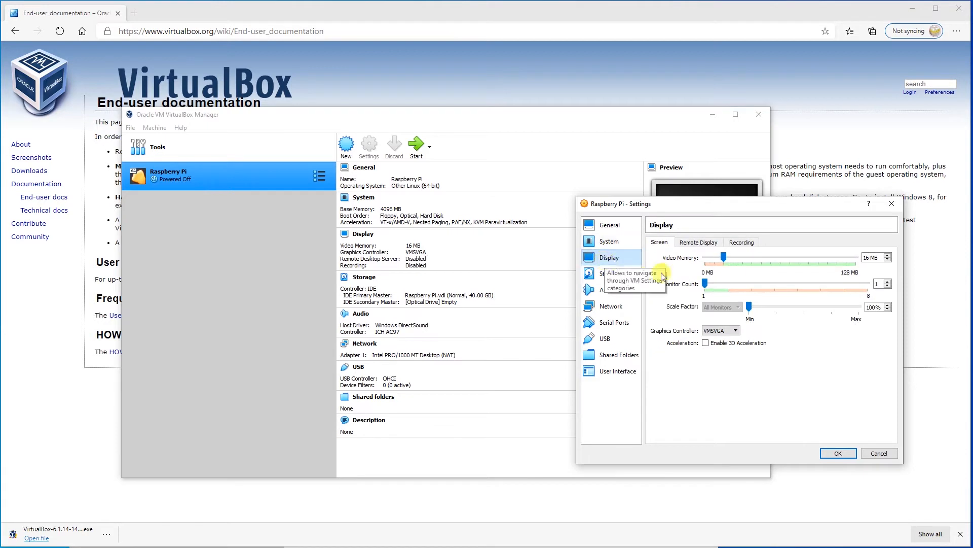
pyautogui.moveTo(724, 257); pyautogui.dragTo(879, 272)
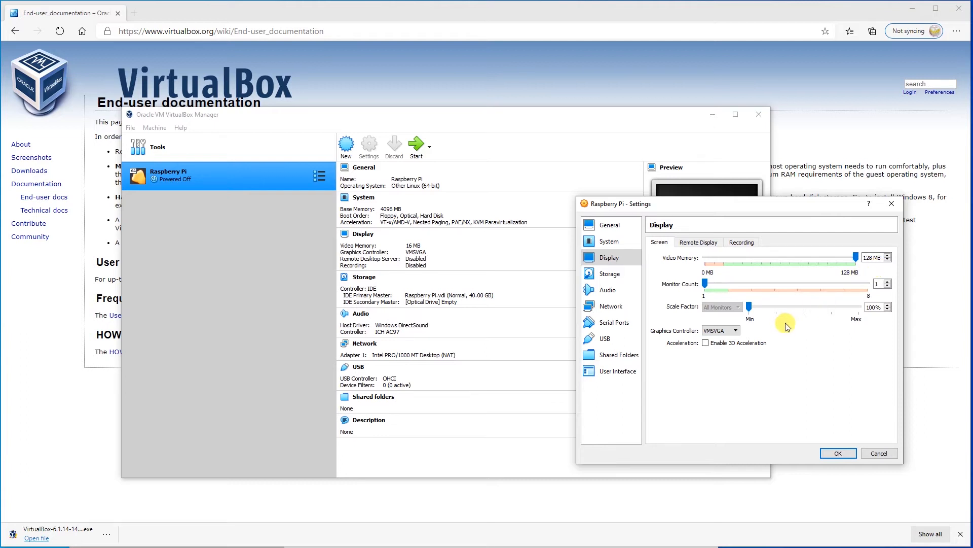
pyautogui.click(695, 243)
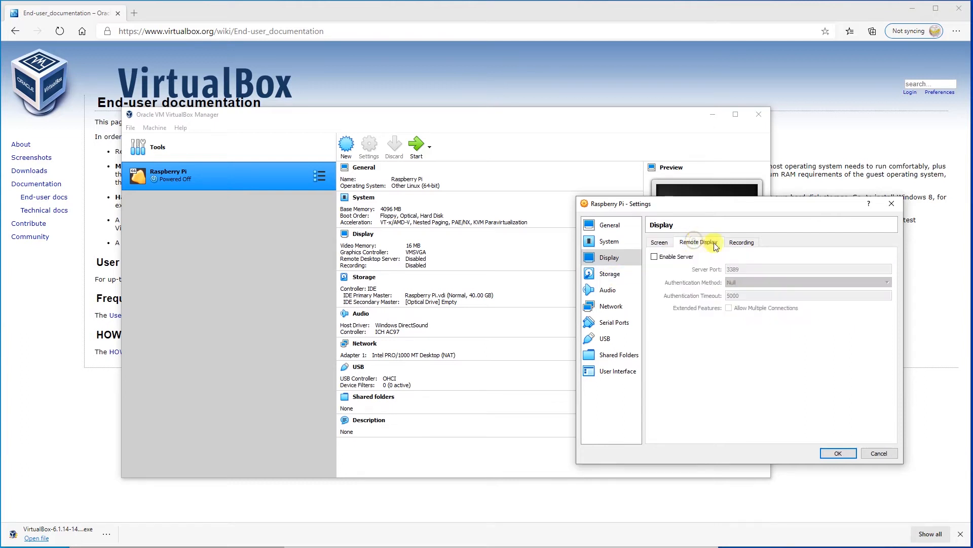
pyautogui.click(661, 243)
pyautogui.click(739, 243)
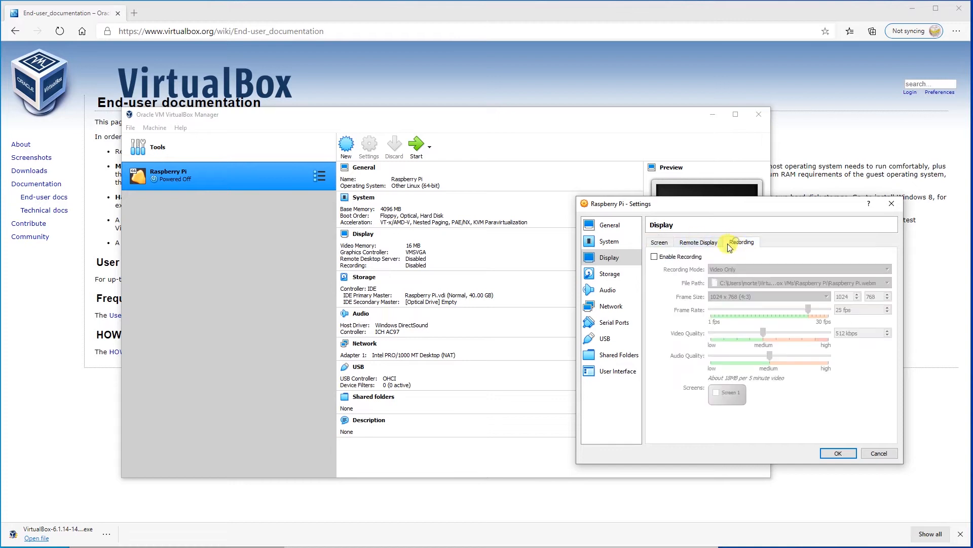
pyautogui.click(661, 243)
# Browse for a virtual hard disk file for the IDE storage controller and close the selector without adding one
pyautogui.click(623, 279)
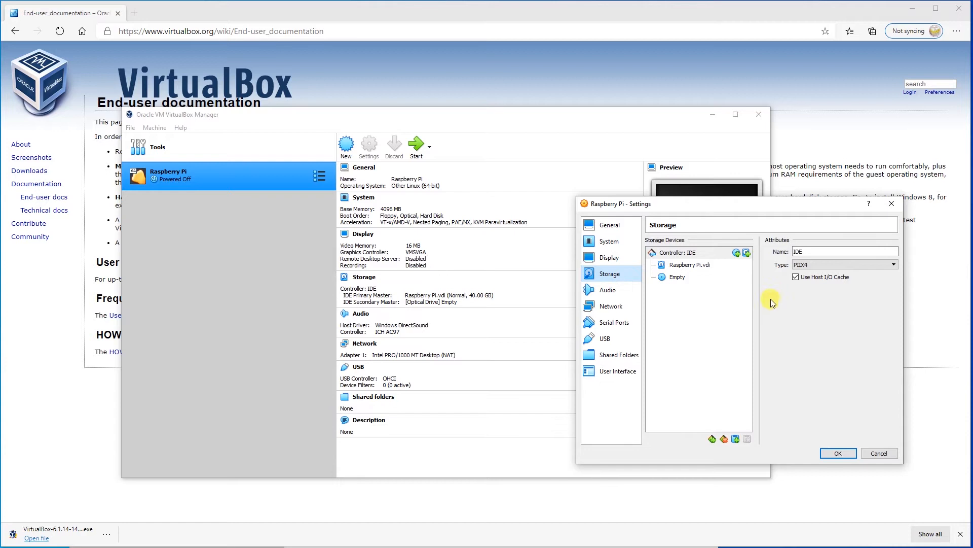
pyautogui.click(746, 254)
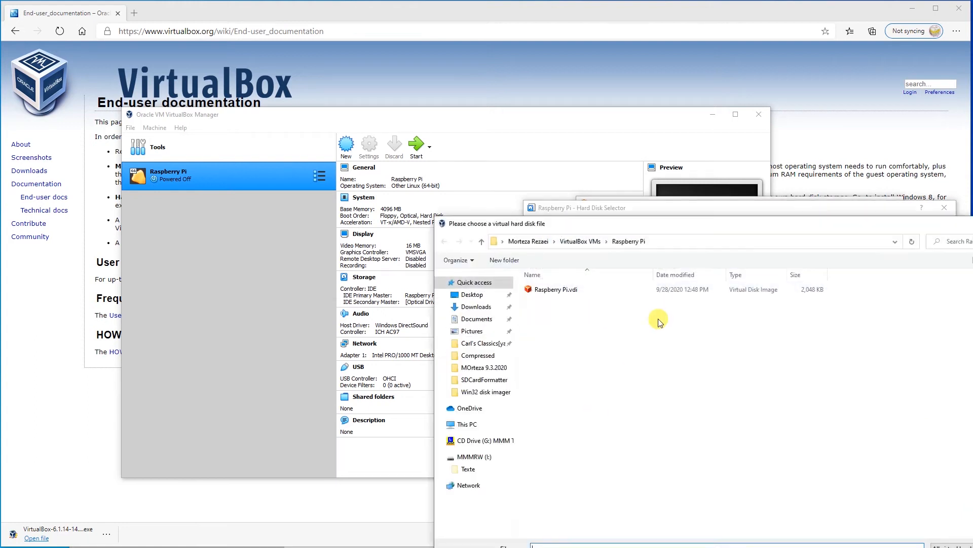
pyautogui.press('Escape')
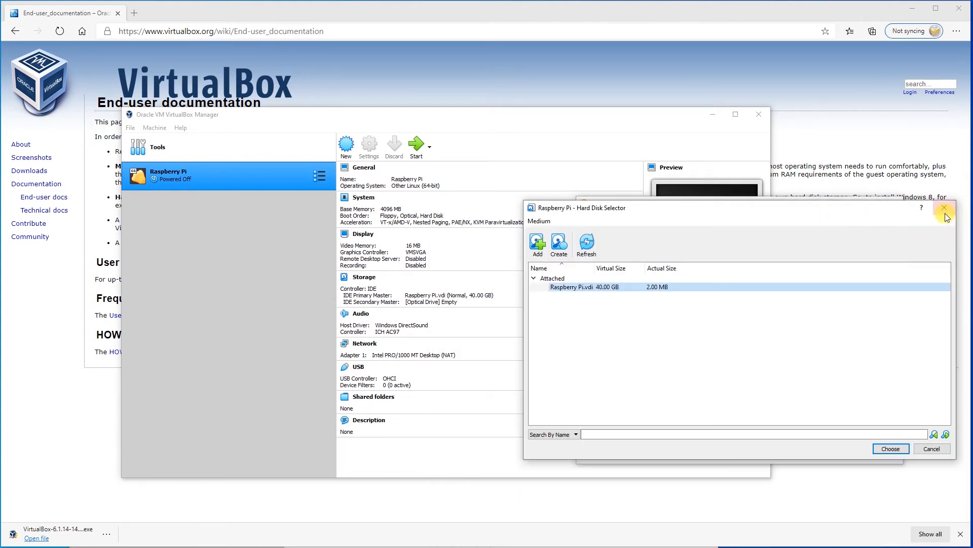
pyautogui.click(944, 209)
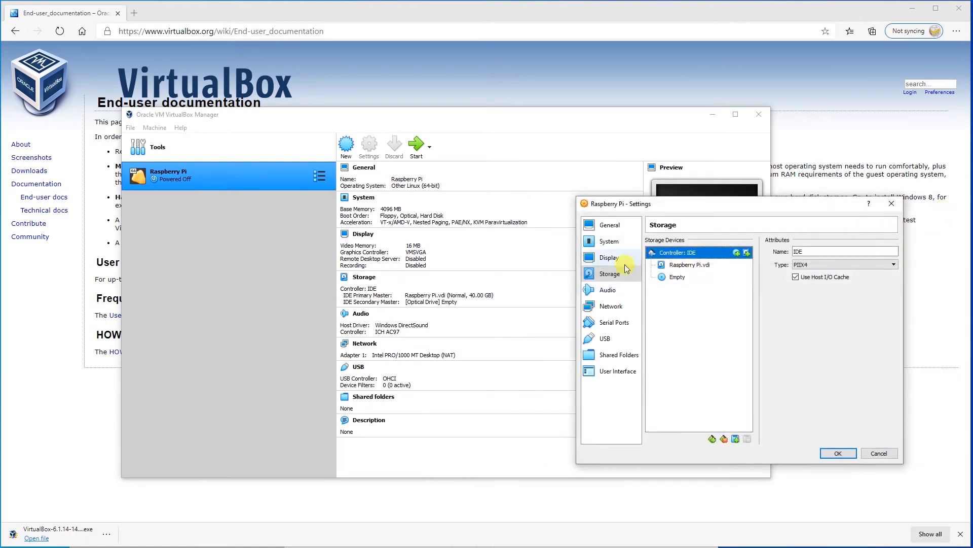
# Examine the Raspberry Pi.vdi disk's details in the Storage settings and the options in the Audio settings
pyautogui.click(606, 291)
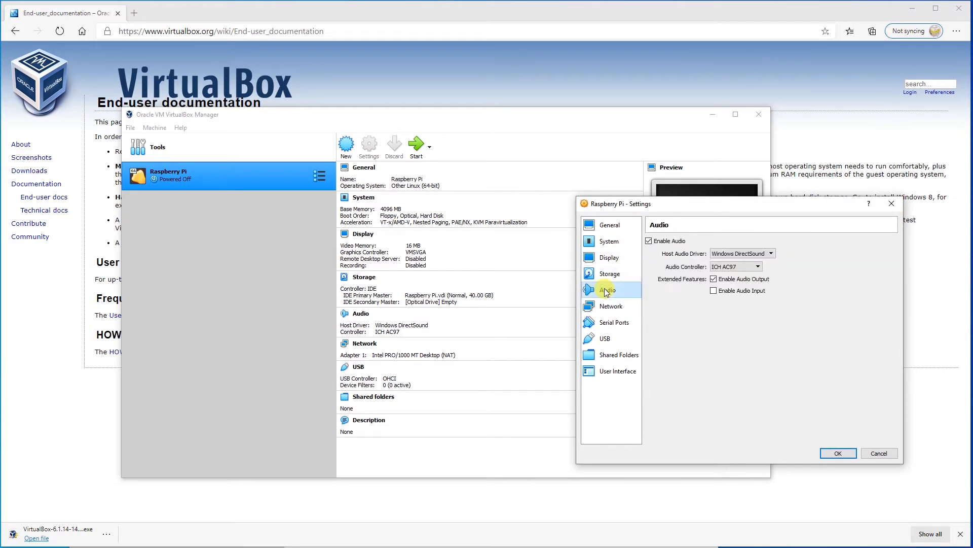
pyautogui.click(610, 274)
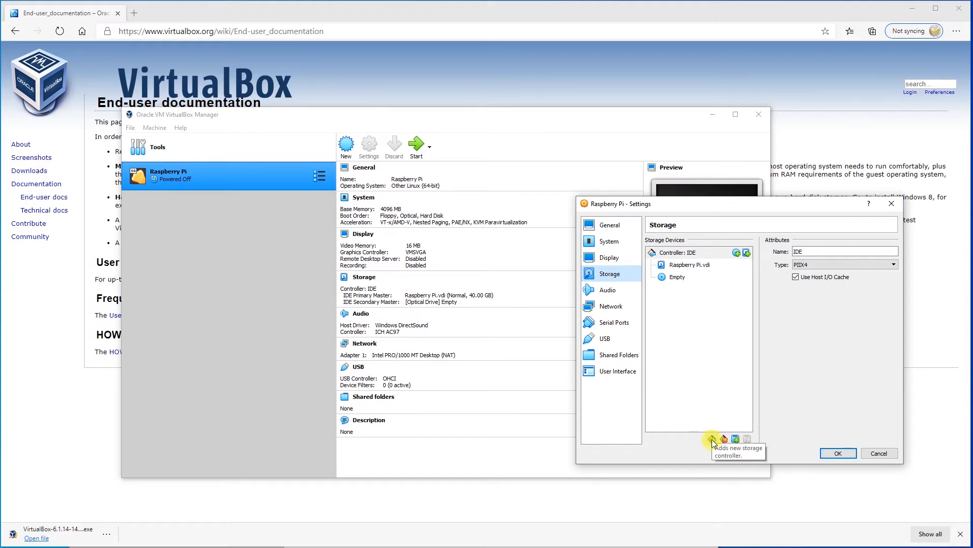
pyautogui.click(730, 265)
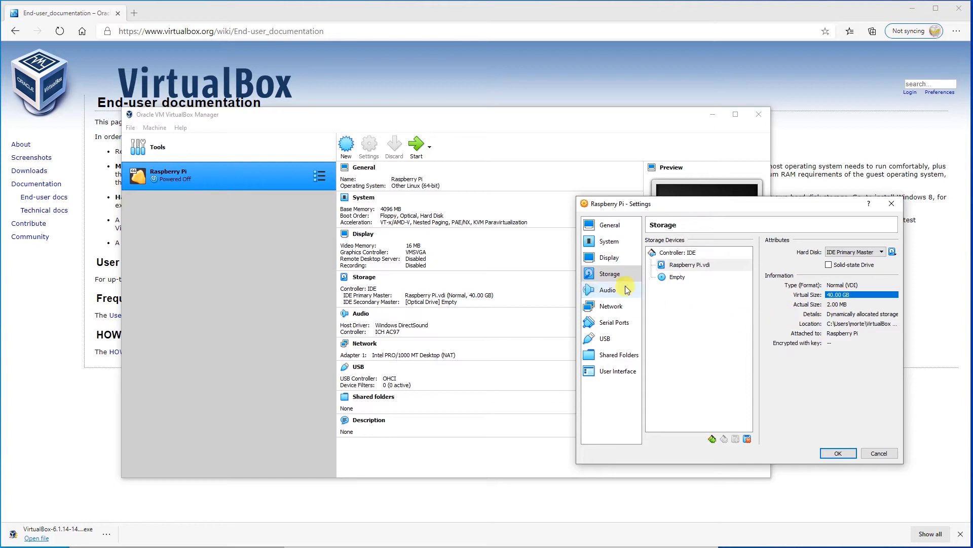
pyautogui.click(612, 293)
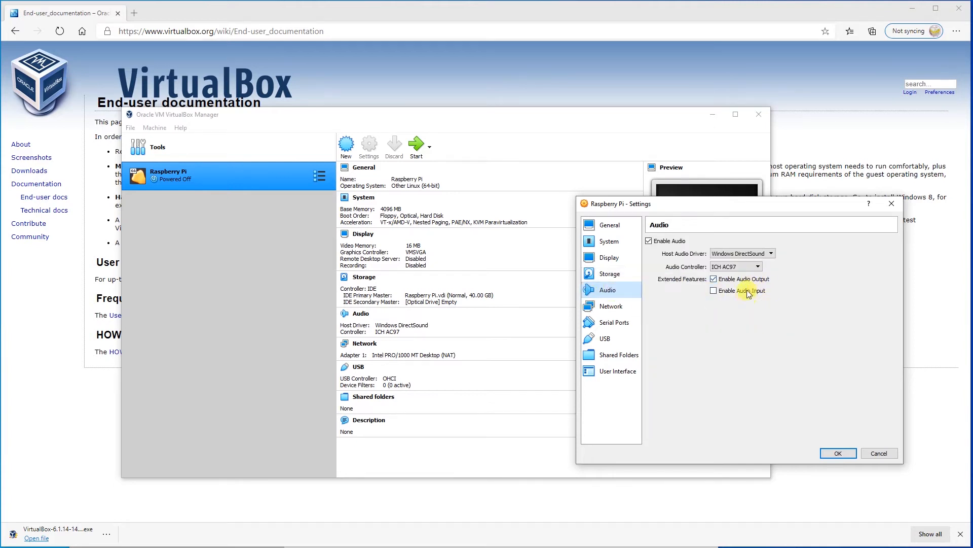
# Check Adapter 1's attachment modes, then enable network Adapter 2 and review its adapter types and advanced options
pyautogui.click(611, 306)
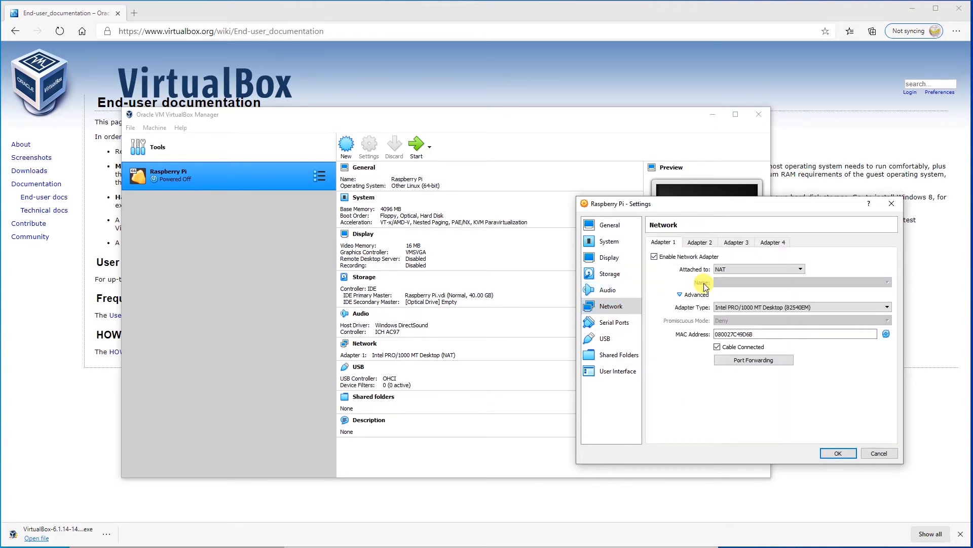
pyautogui.click(778, 270)
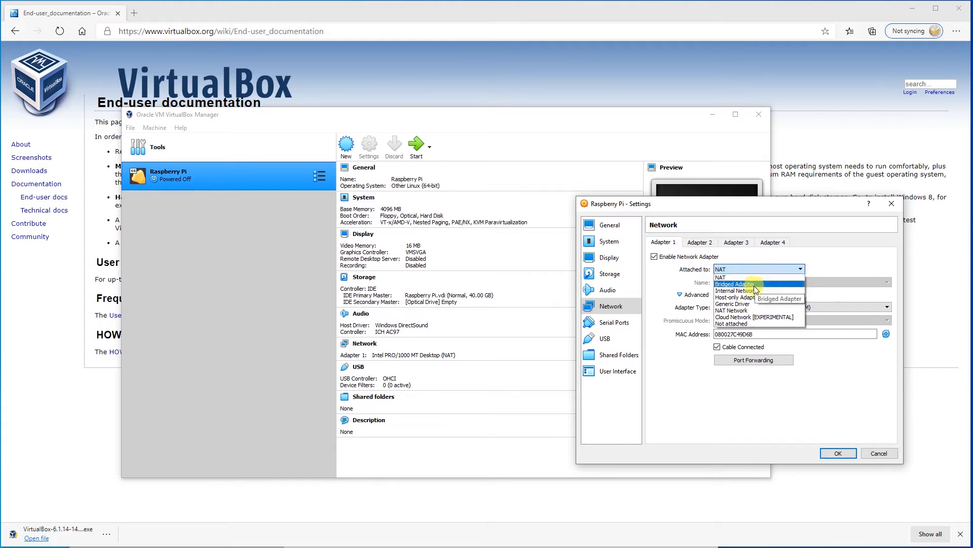
pyautogui.click(699, 242)
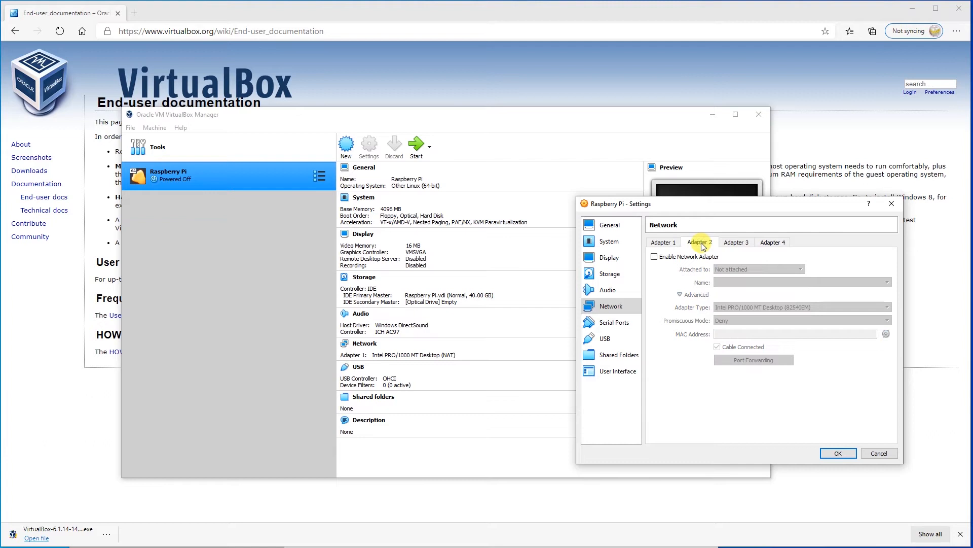
pyautogui.click(654, 258)
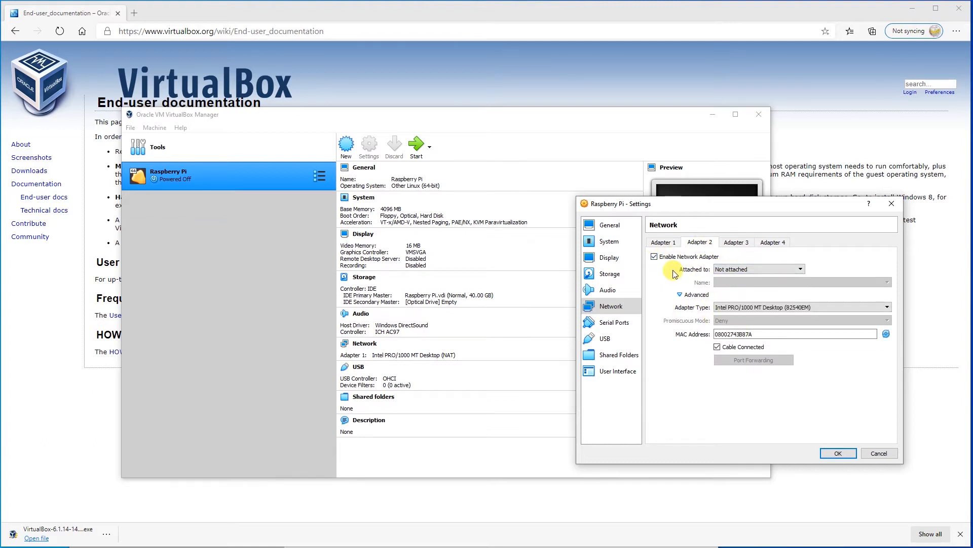
pyautogui.click(710, 308)
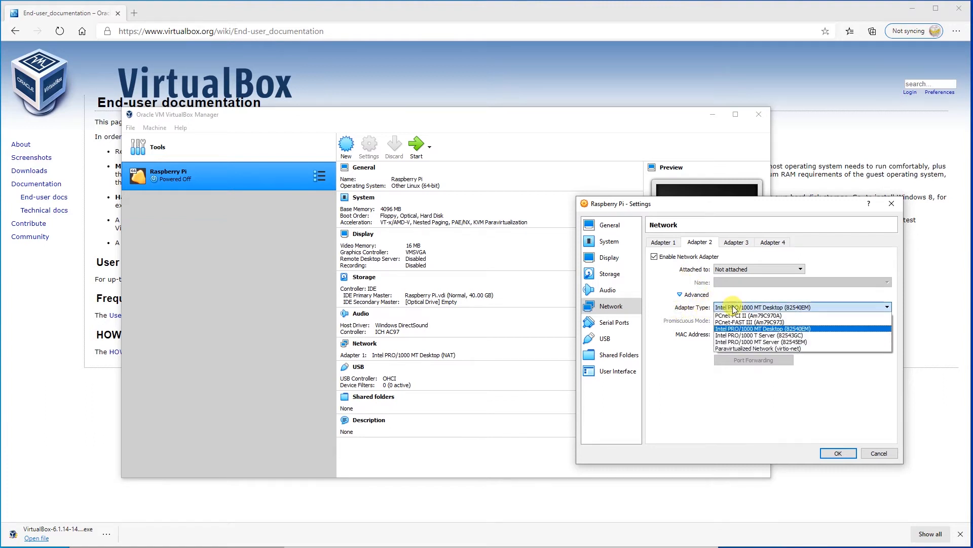
pyautogui.click(668, 279)
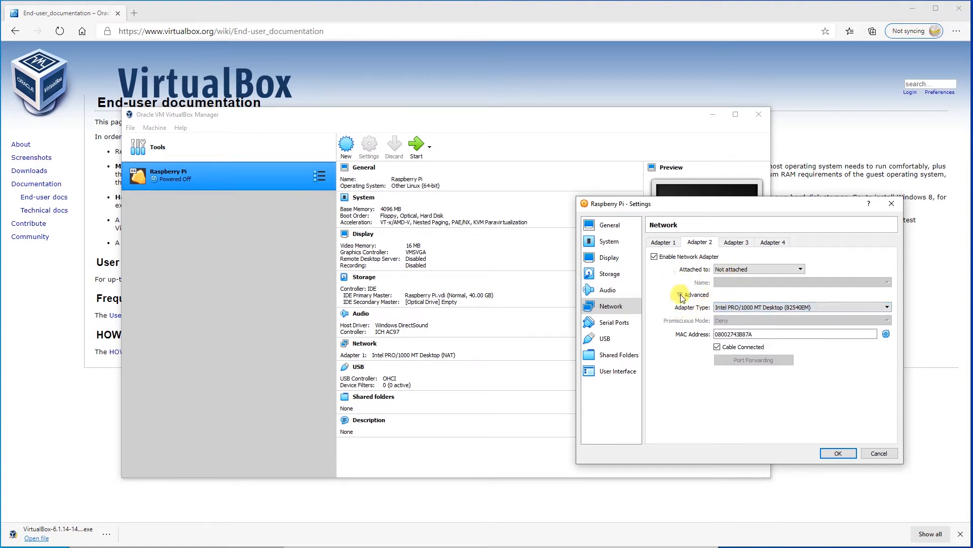
pyautogui.click(680, 295)
pyautogui.click(665, 296)
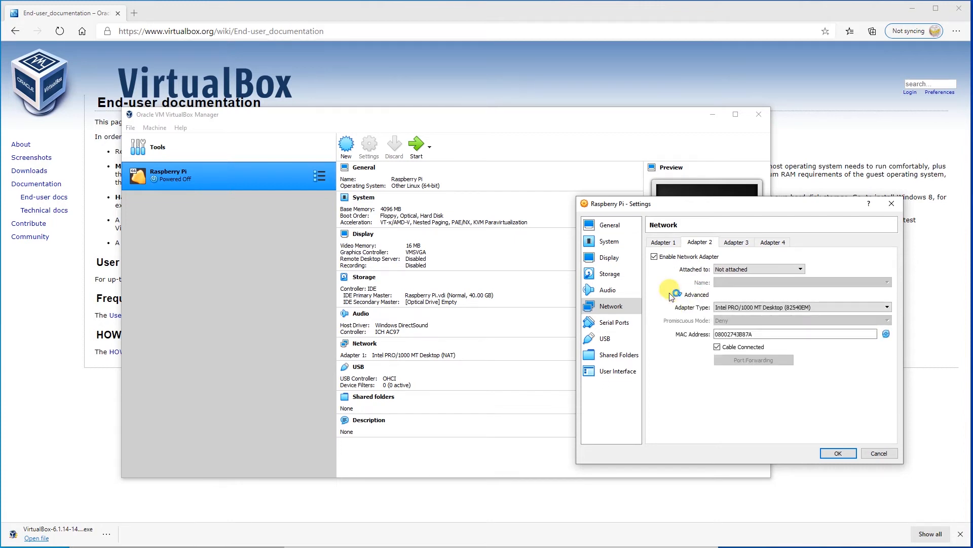
pyautogui.click(727, 348)
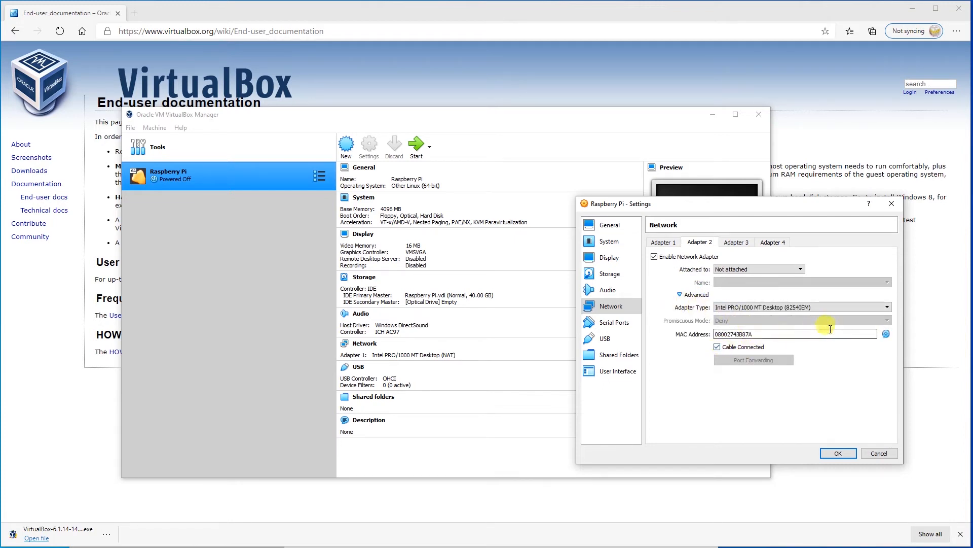
# Review network Adapter 1, the Serial Ports and the USB settings, and close the machine's settings without saving
pyautogui.click(659, 243)
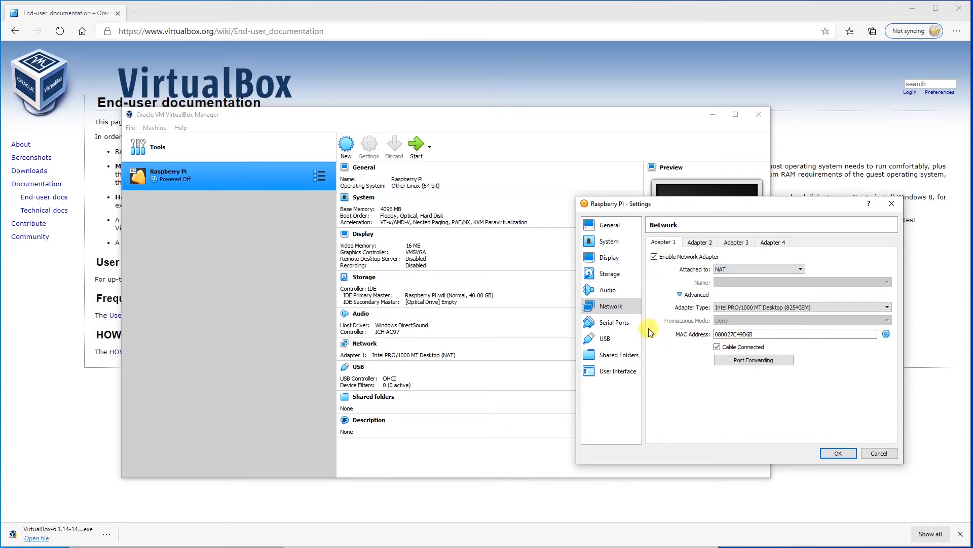
pyautogui.click(615, 327)
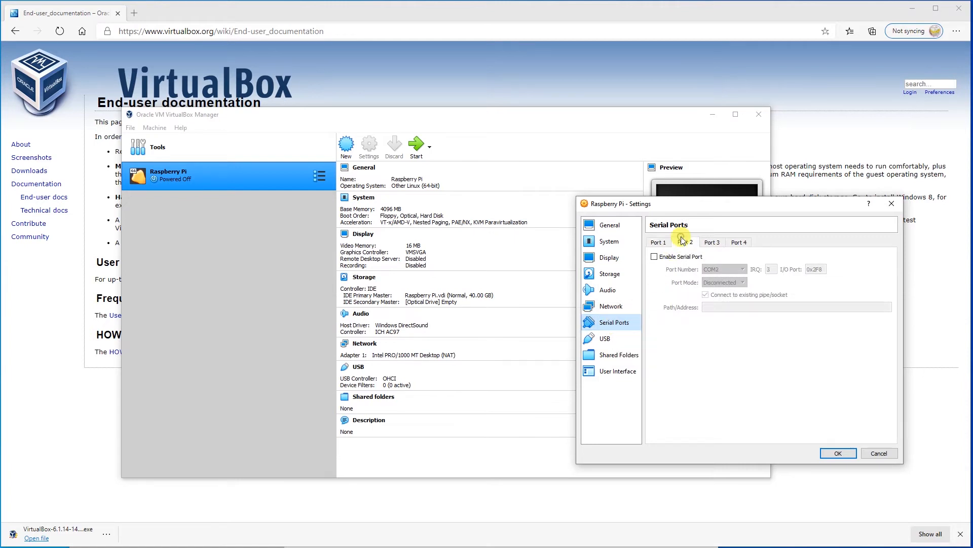
pyautogui.click(615, 339)
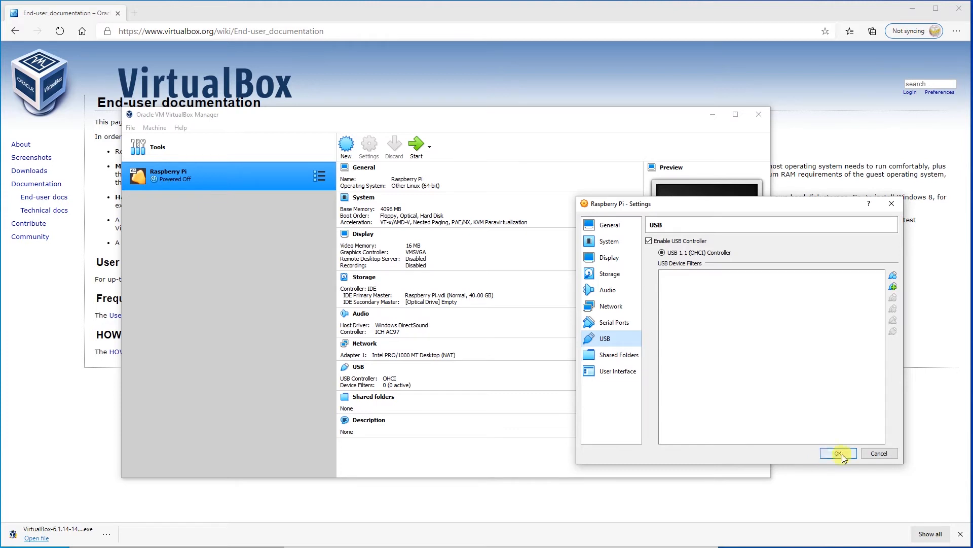
pyautogui.click(869, 453)
# Check the Raspberry Pi machine's start modes, and open the new virtual machine wizard and close it without creating one
pyautogui.click(429, 148)
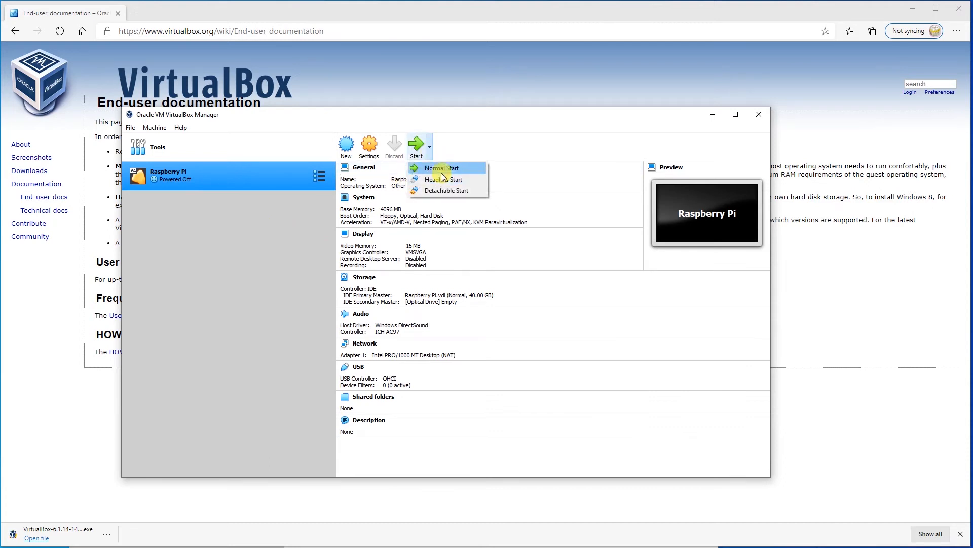
pyautogui.click(346, 147)
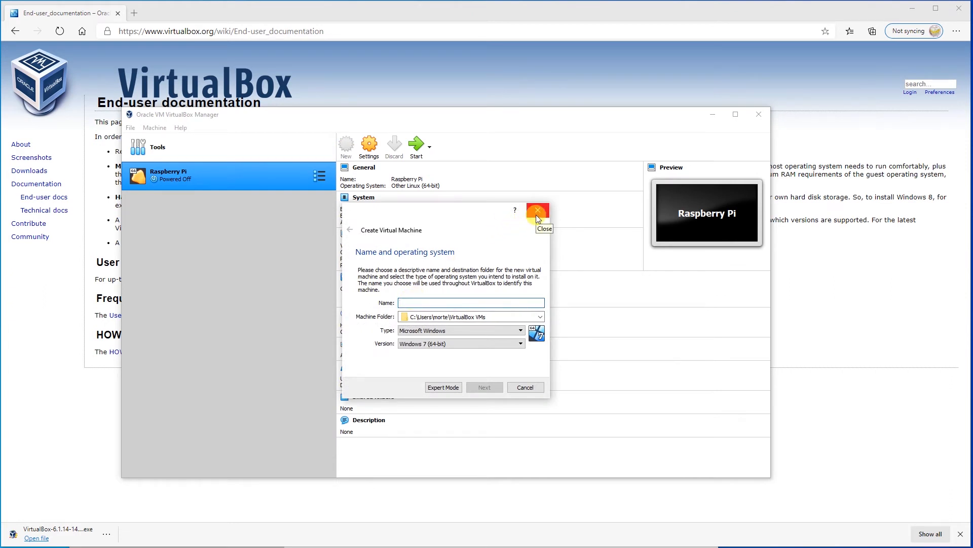
pyautogui.click(537, 213)
# Open the Host Network Manager and examine the host-only Ethernet adapter's IPv4 address, network mask and automatic and manual configuration modes
pyautogui.click(132, 128)
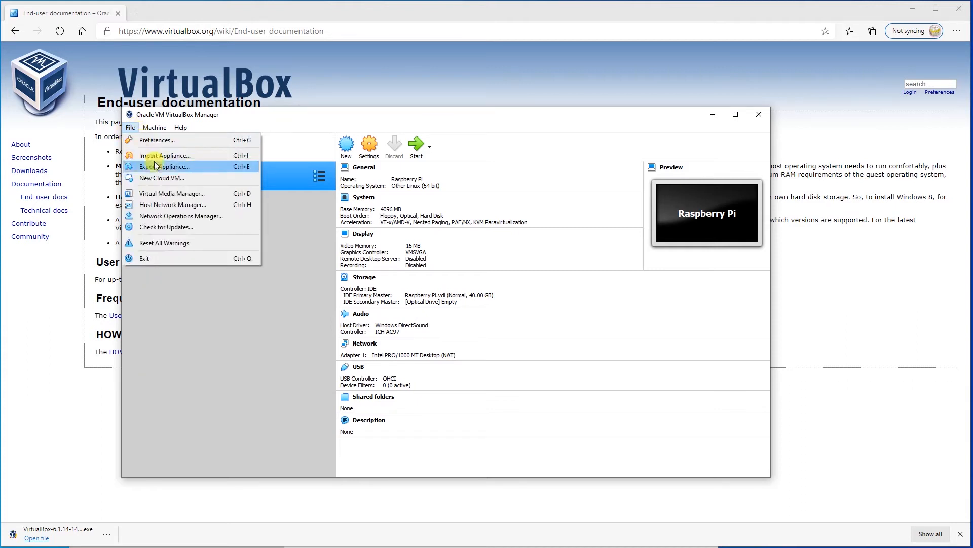
pyautogui.click(224, 205)
pyautogui.doubleClick(263, 191)
pyautogui.moveTo(259, 399); pyautogui.dragTo(212, 401)
pyautogui.press('Tab')
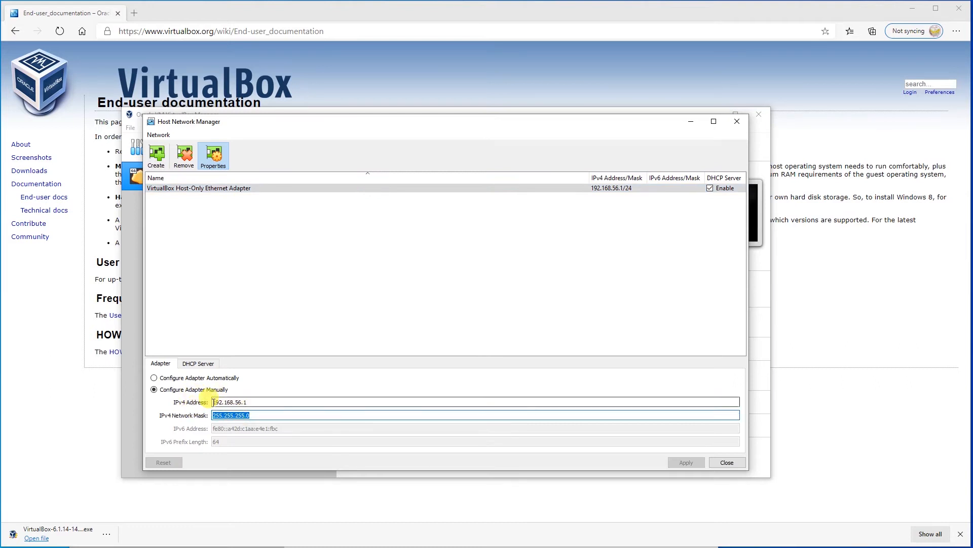
pyautogui.click(180, 377)
pyautogui.click(175, 389)
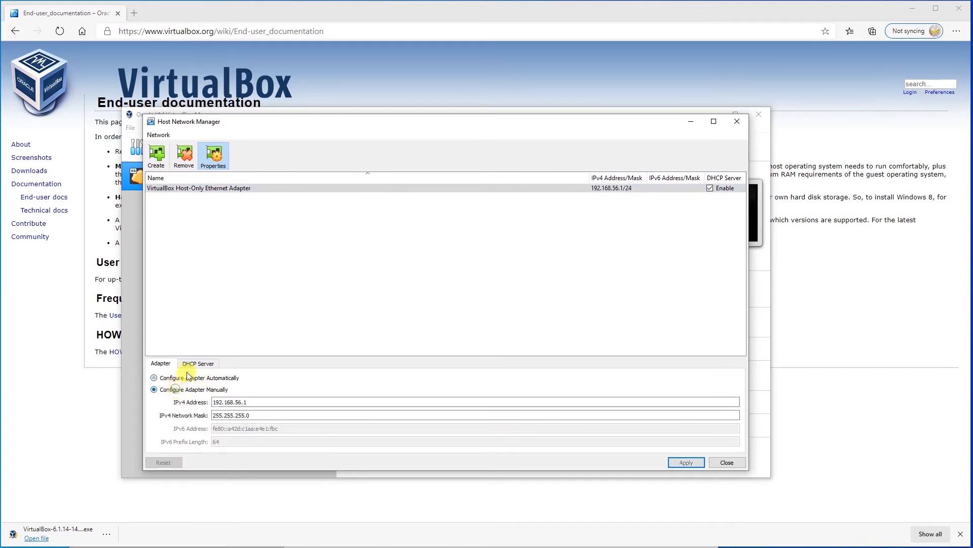
# Review the host-only adapter's DHCP server settings and close the Host Network Manager
pyautogui.click(197, 363)
pyautogui.click(178, 377)
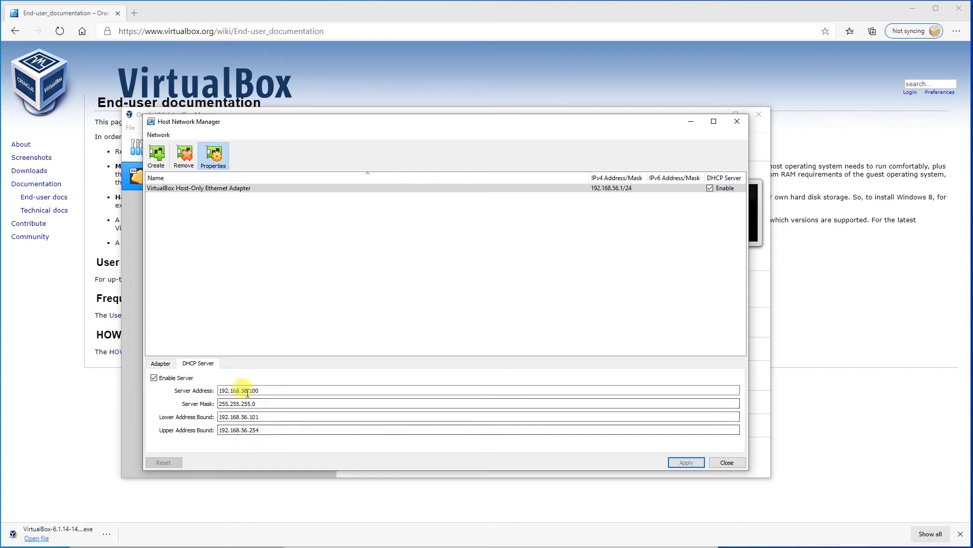
pyautogui.click(727, 459)
pyautogui.click(130, 128)
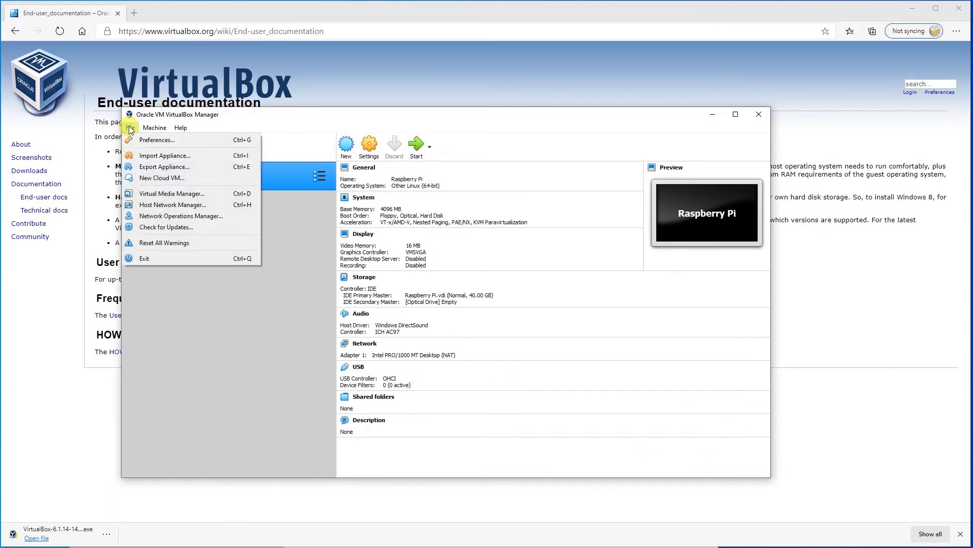
pyautogui.moveTo(154, 128)
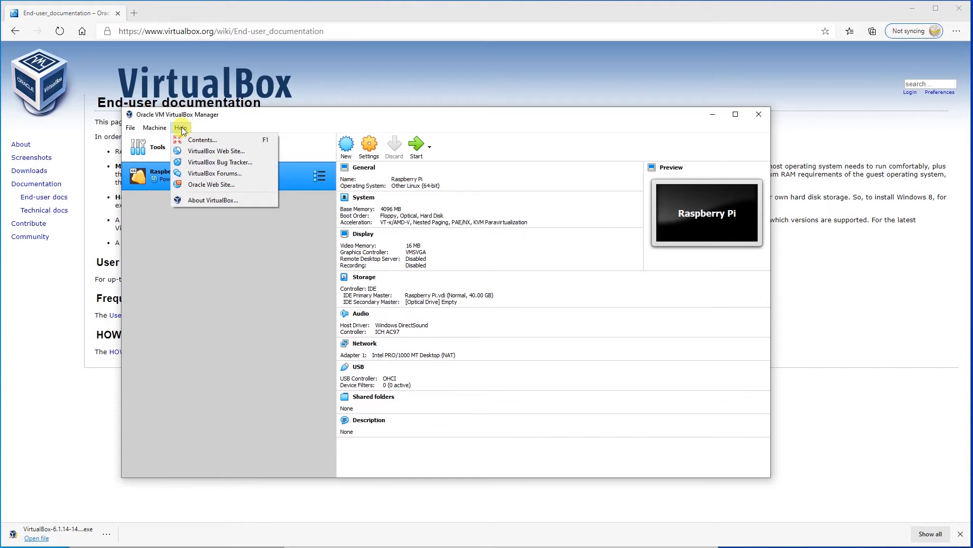
pyautogui.click(240, 333)
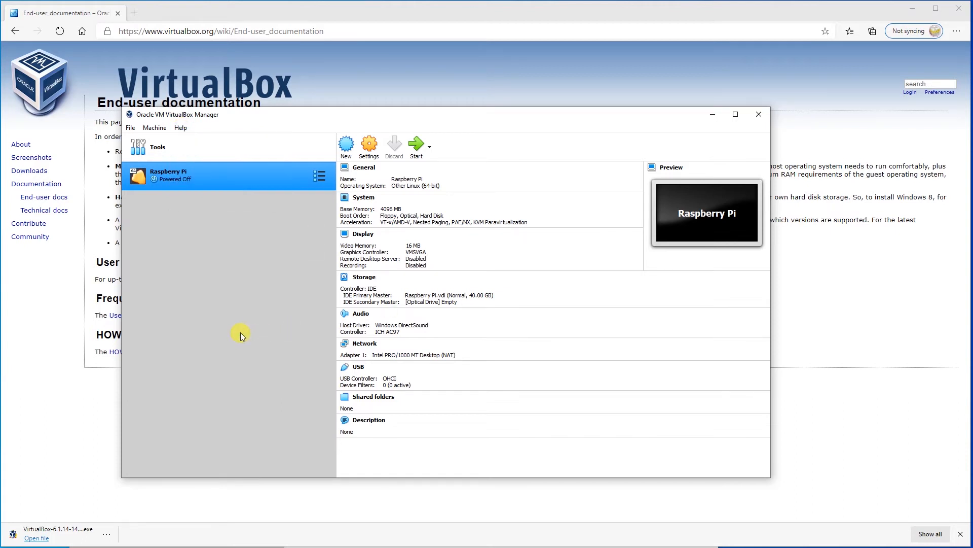
# Start the Raspberry Pi virtual machine and browse the Downloads folder for a virtual optical disk file as its start-up disk
pyautogui.click(417, 147)
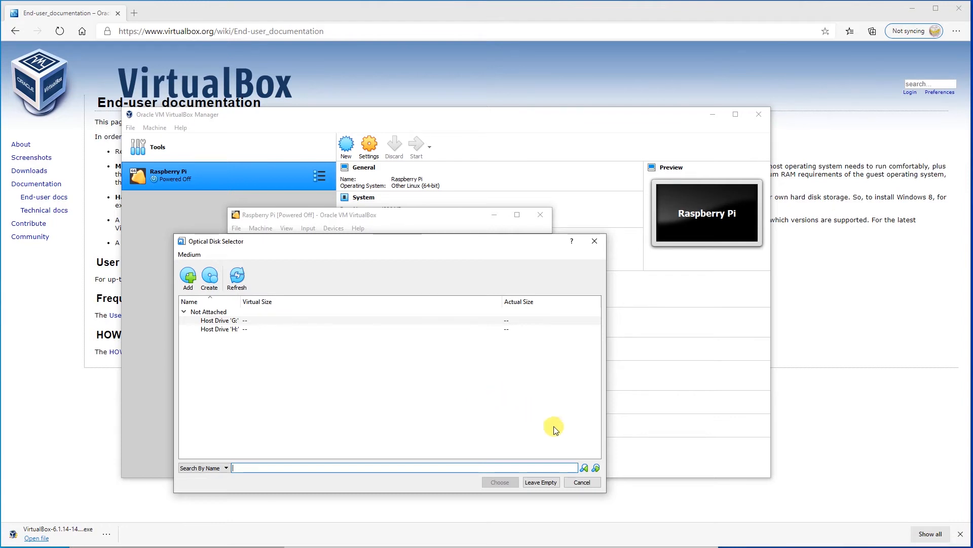
pyautogui.click(575, 483)
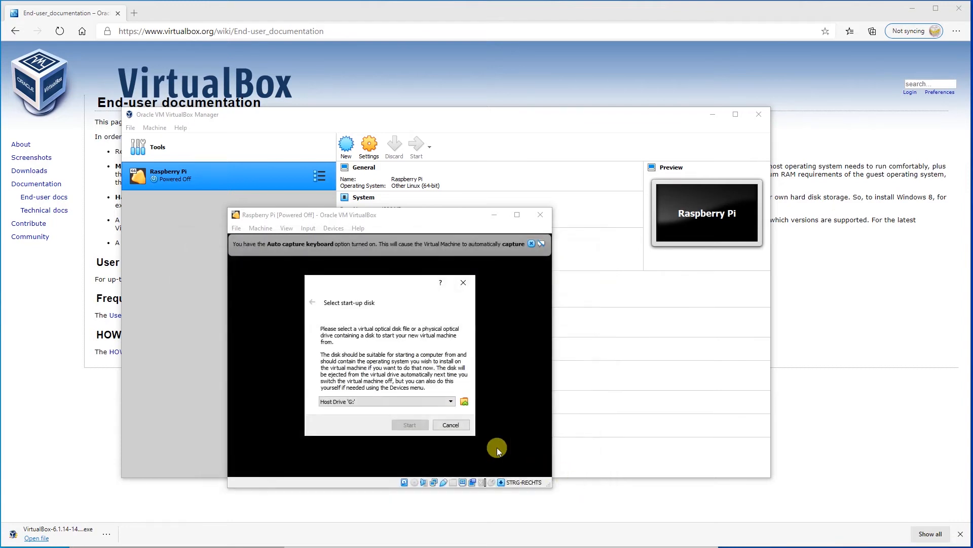
pyautogui.click(387, 403)
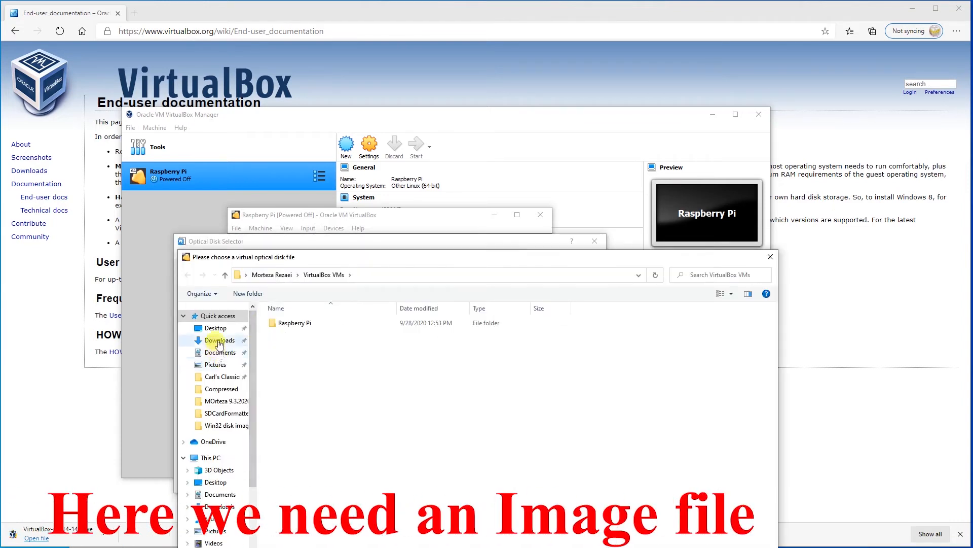
pyautogui.click(218, 340)
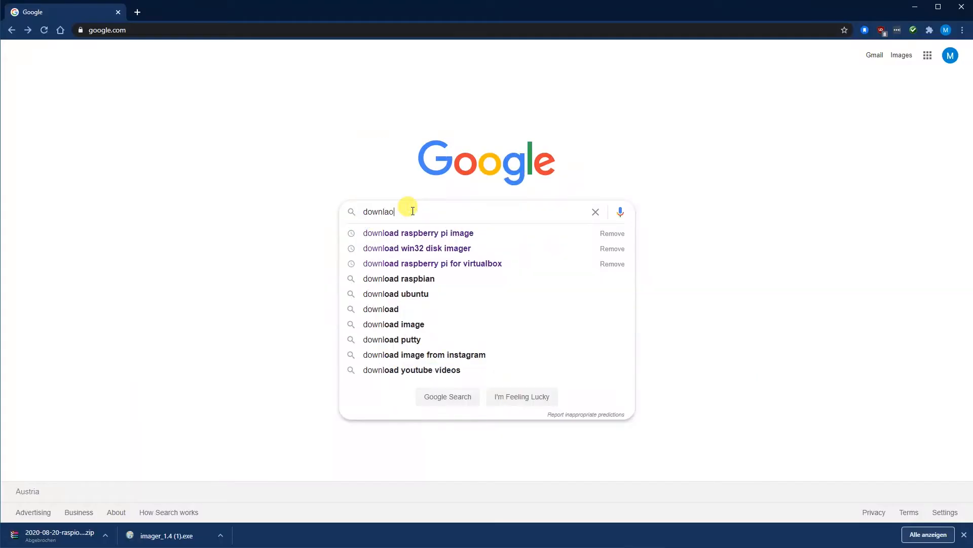
# Search Google in the web browser for "download raspberry pi image"
pyautogui.write('raspberry pi')
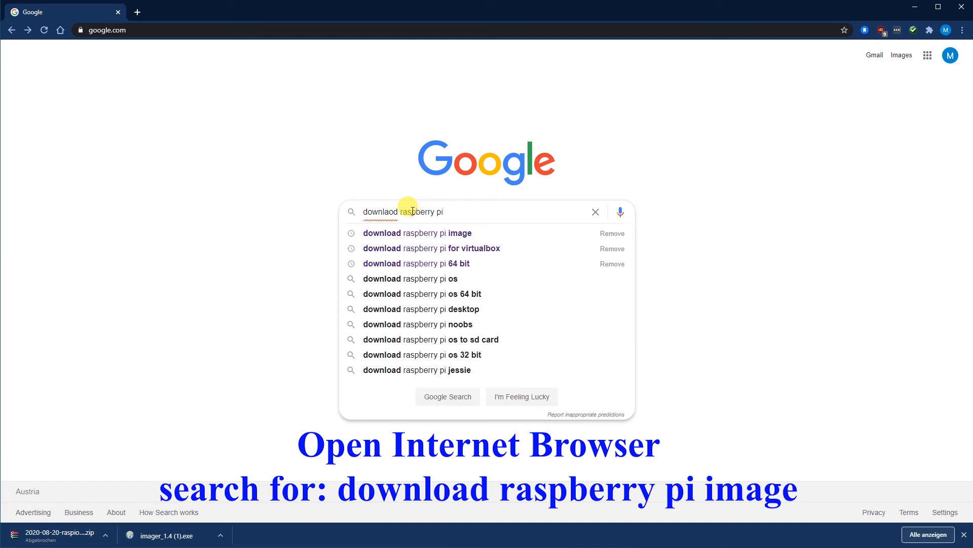
pyautogui.press('Down')
pyautogui.press('Return')
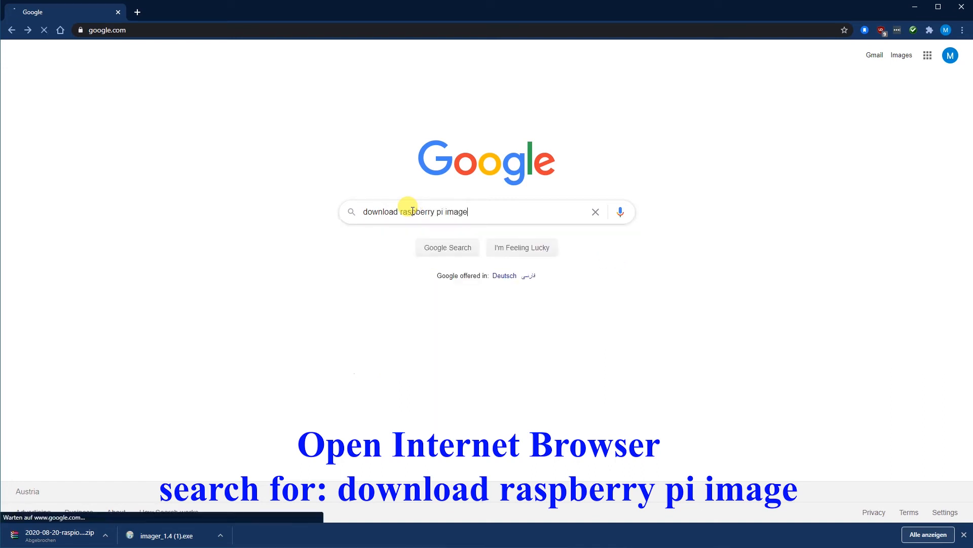
# Open the raspberrypi.org Downloads page from the results and choose Raspberry Pi Desktop for PC and Mac
pyautogui.click(231, 146)
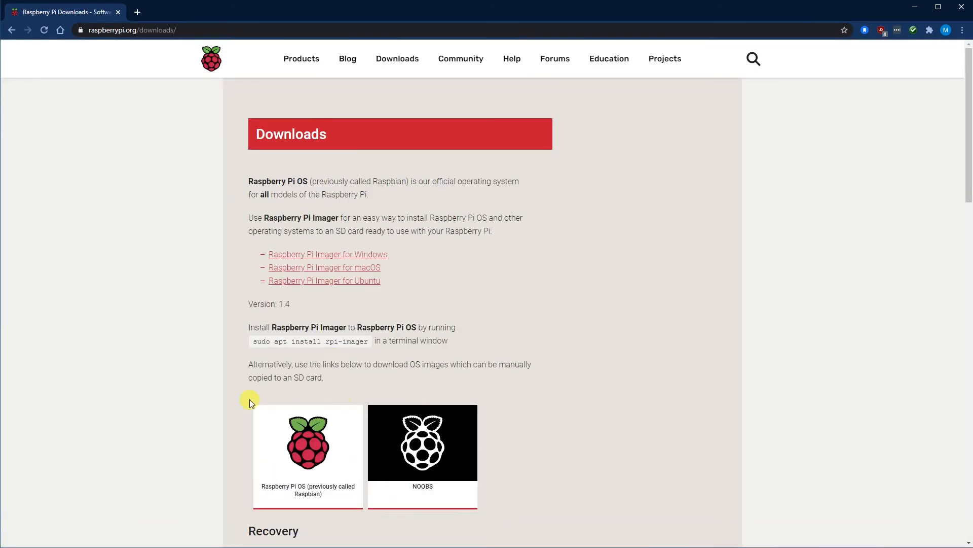
pyautogui.scroll(-13, 250, 402)
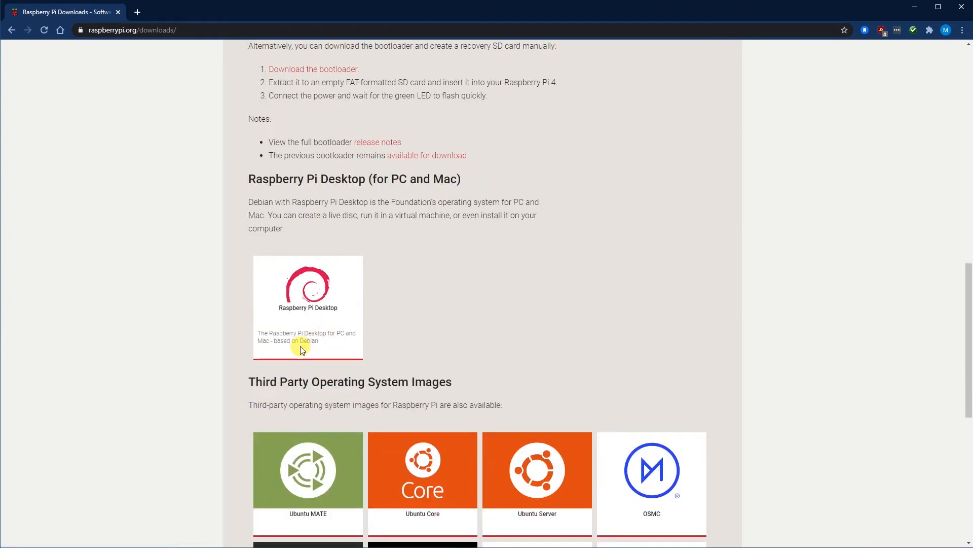
pyautogui.click(297, 332)
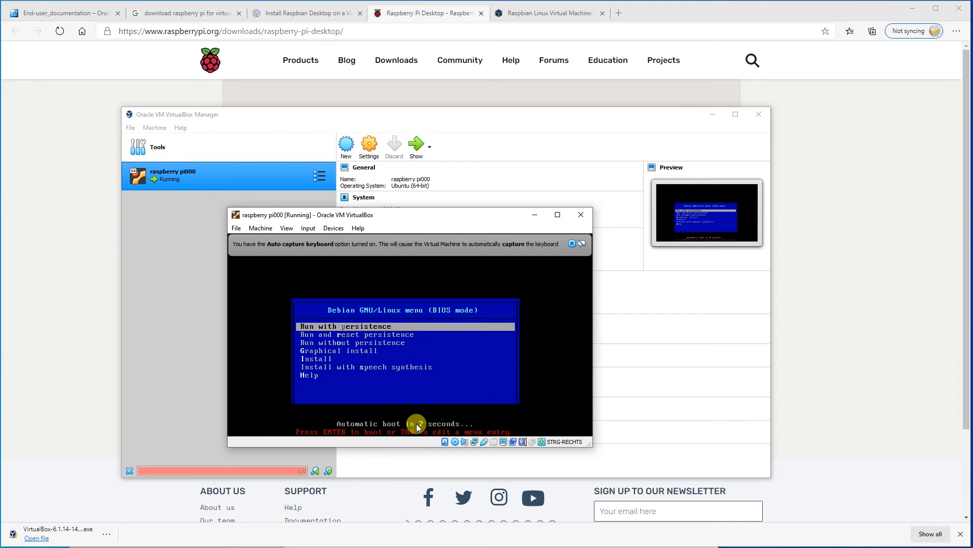
# Select Graphical install in the raspberry pi000 machine's Debian boot menu and let the machine capture the mouse
pyautogui.press('Down')
pyautogui.press('Down')
pyautogui.press('Down')
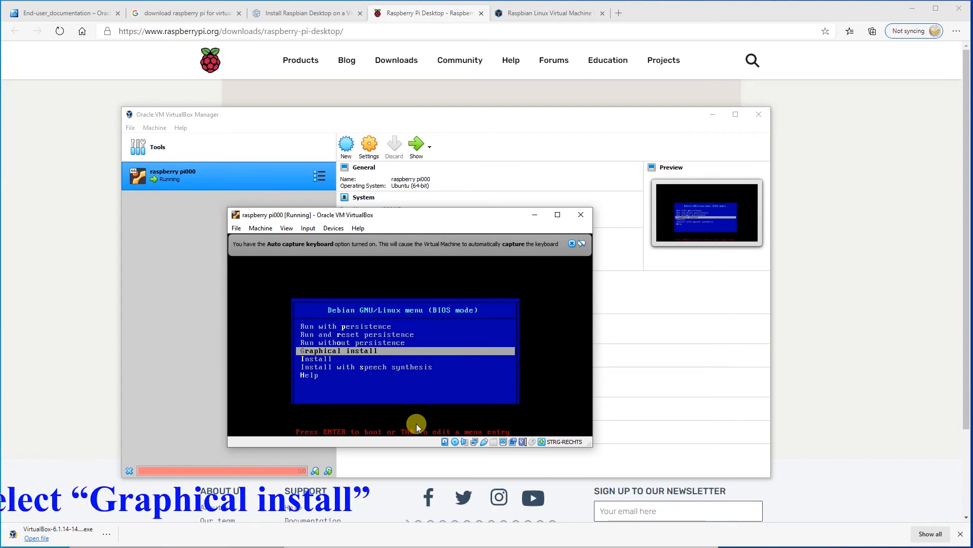
pyautogui.click(416, 424)
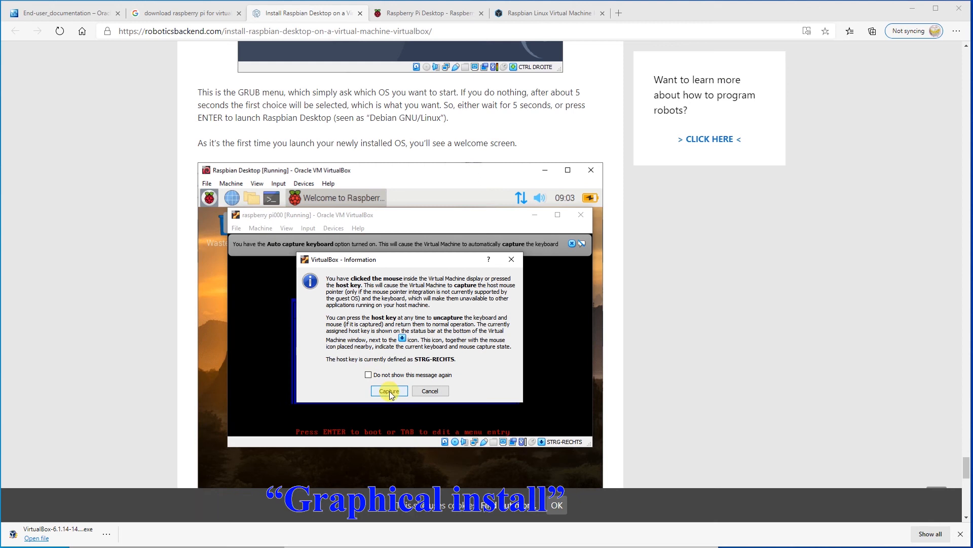
pyautogui.click(389, 390)
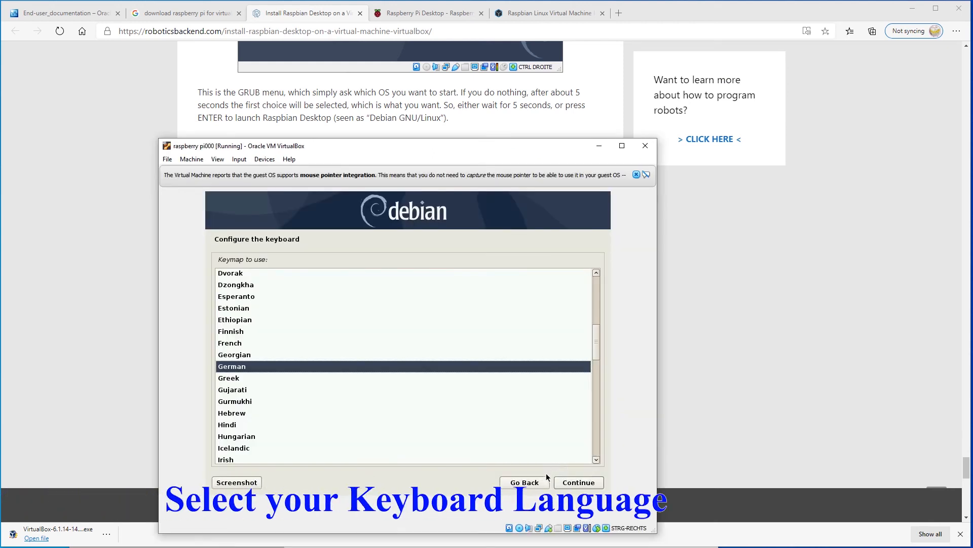
# Accept the German keymap in the Debian installer, and clear the mouse integration notice and the Downloads window out of the way
pyautogui.press('Return')
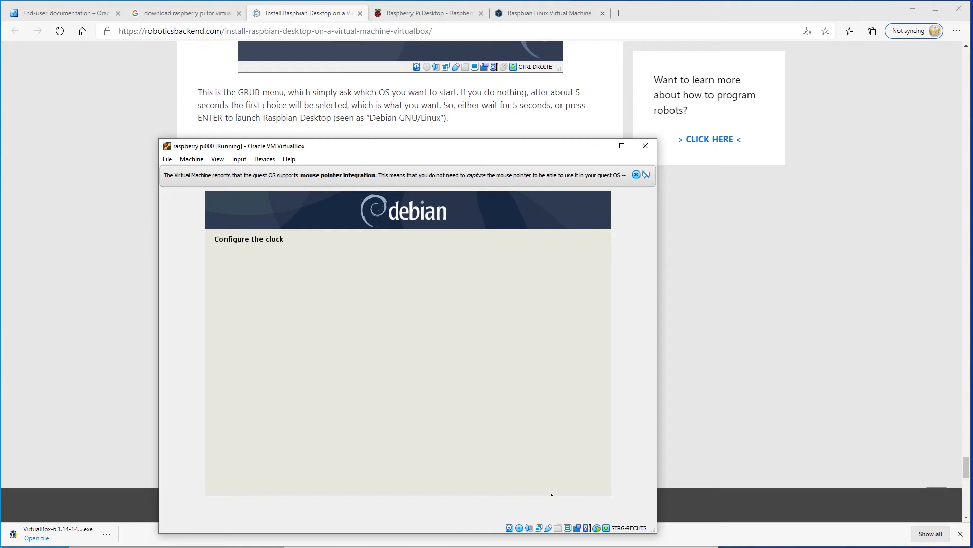
pyautogui.click(637, 174)
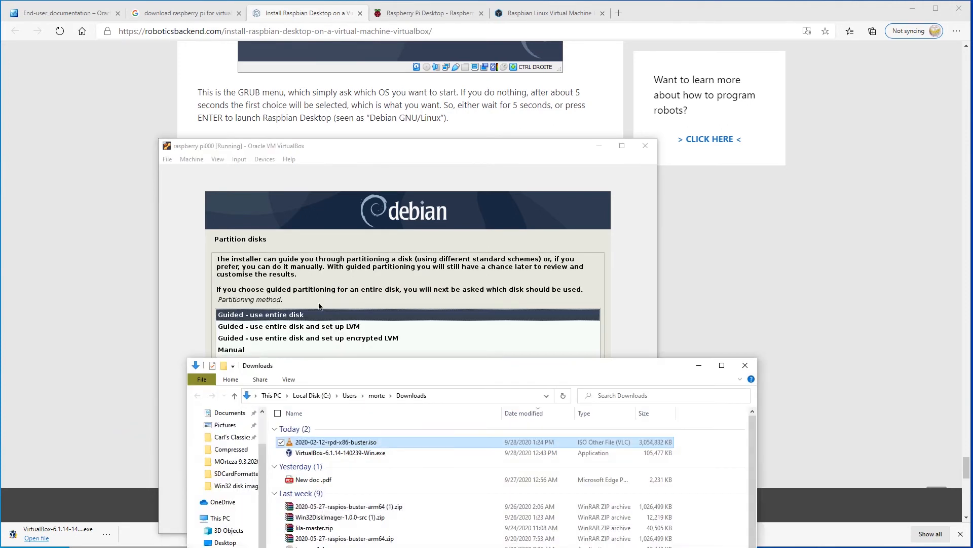
pyautogui.moveTo(350, 362); pyautogui.dragTo(7, 546)
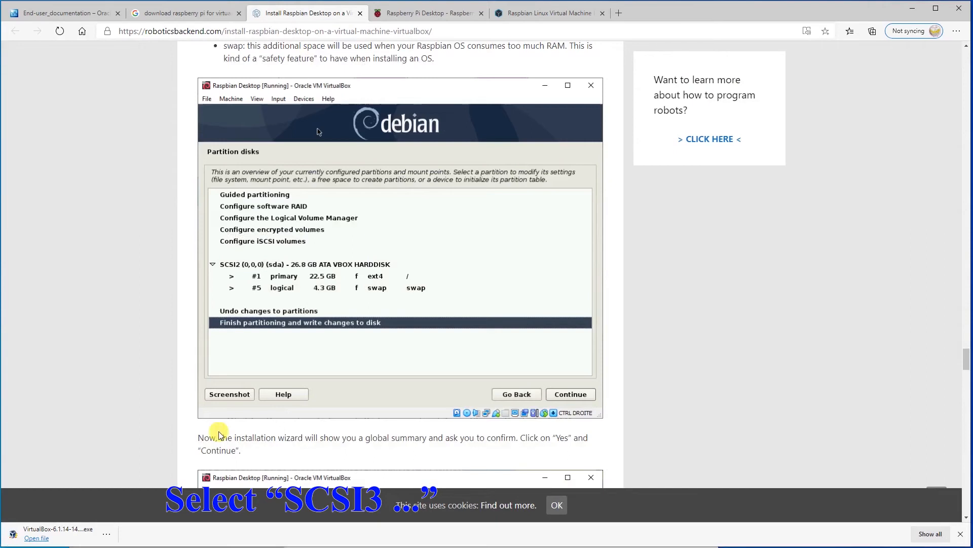
# Read on in the Raspbian Desktop installation guide past the partitioning overview, and reposition the running virtual machine's window
pyautogui.scroll(-8, 243, 360)
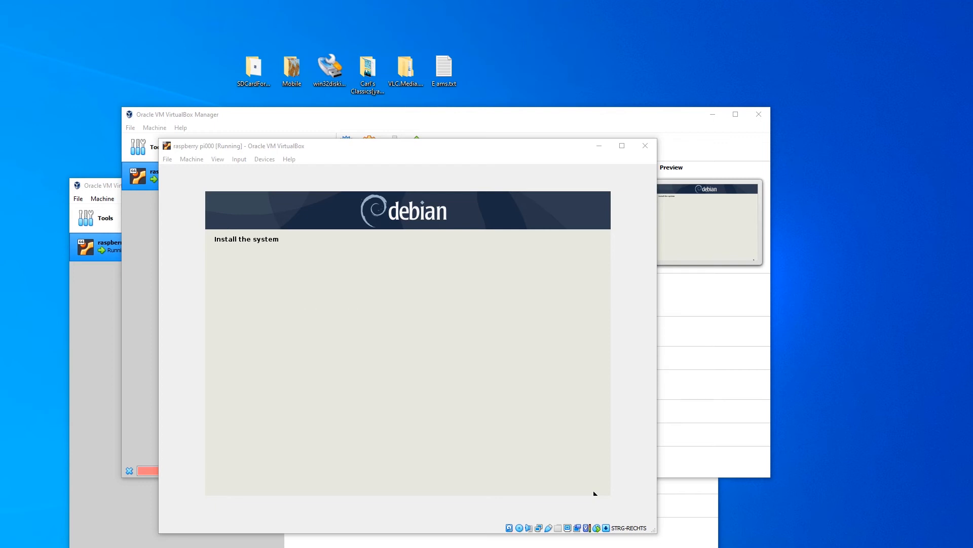
pyautogui.moveTo(517, 147); pyautogui.dragTo(542, 144)
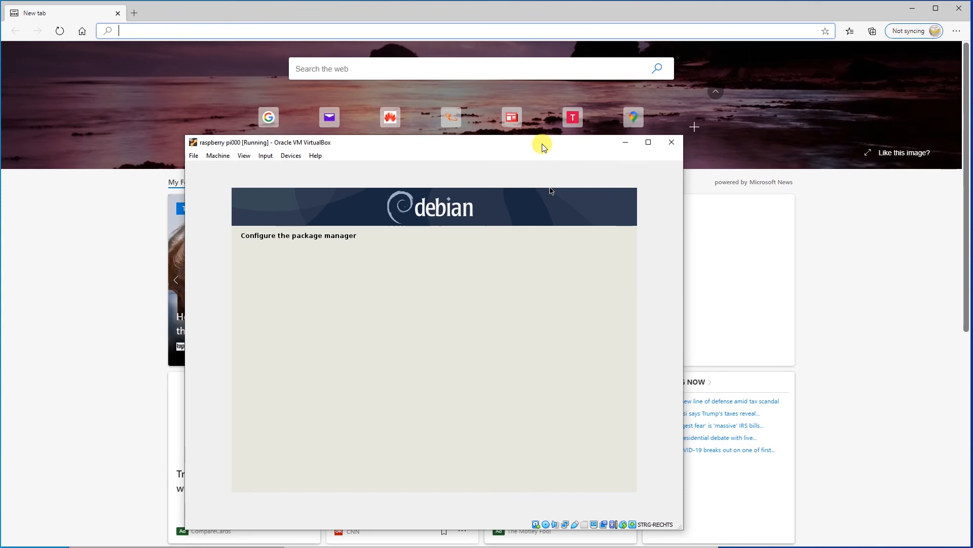